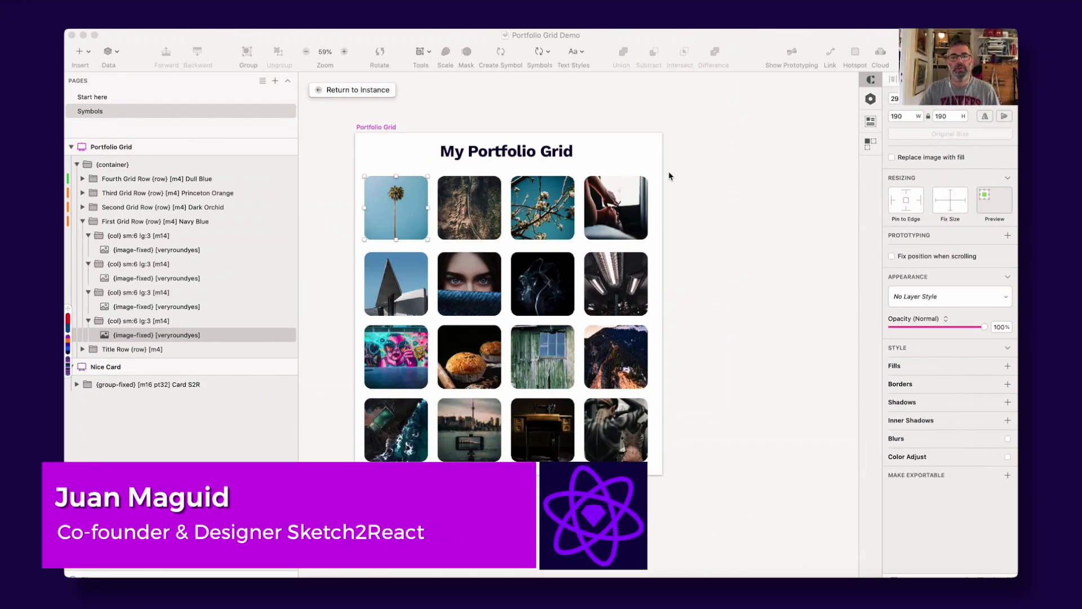
- In Sketch, select the palm tree image, then the title row, then the grid's whole container group
click(688, 161)
click(403, 206)
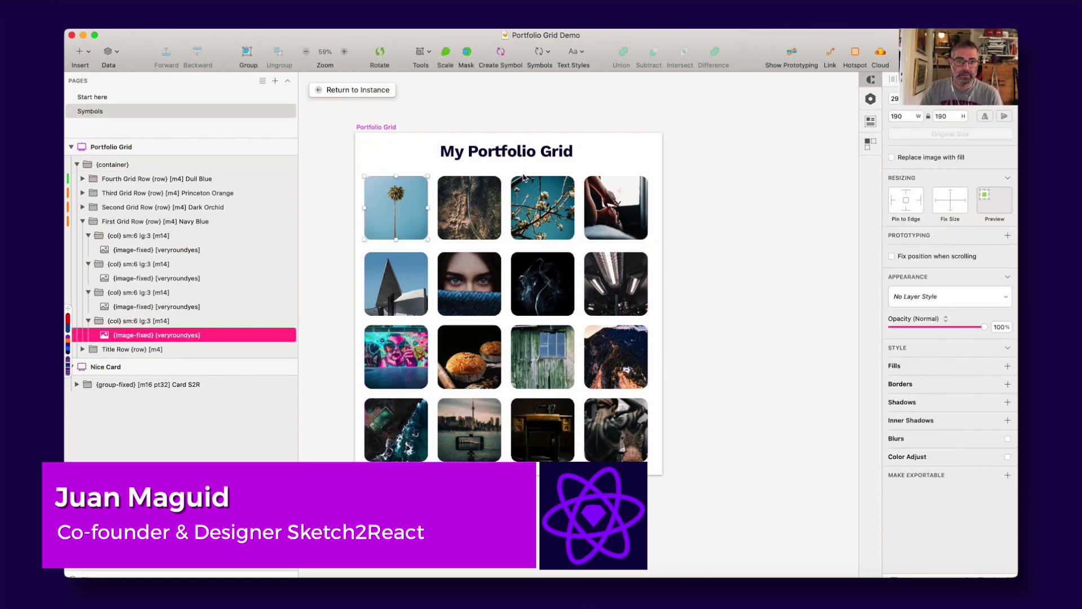
click(540, 151)
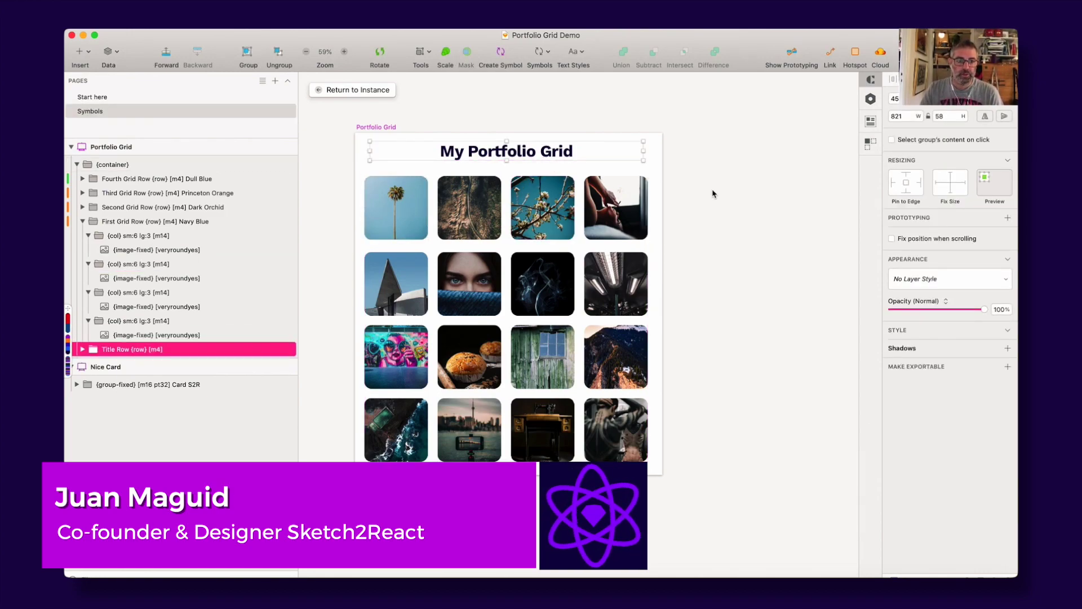
click(712, 194)
click(169, 164)
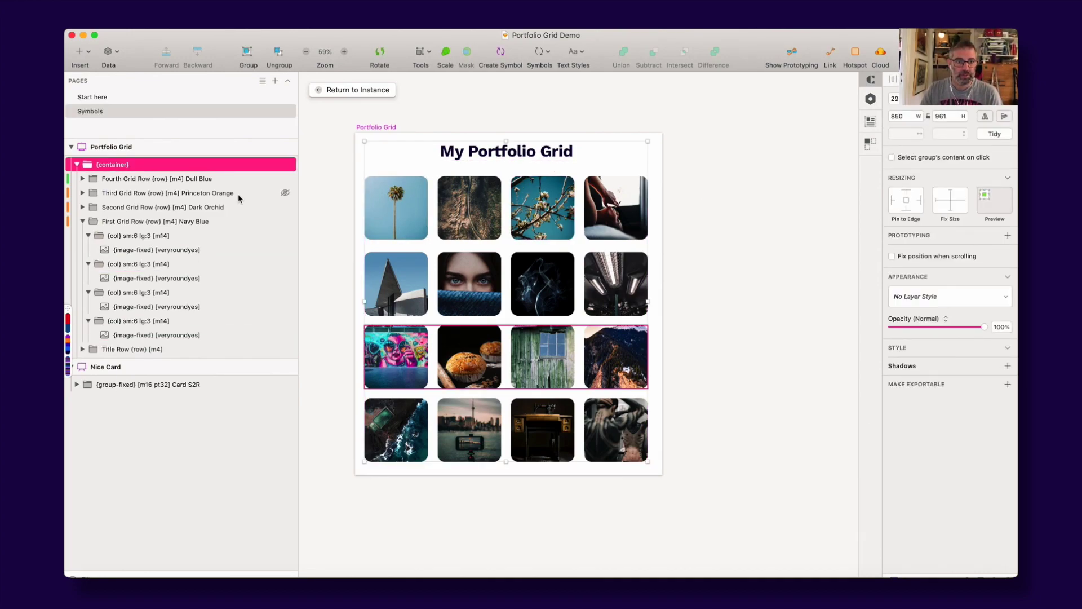
- Check the grid preview in Sketch2React Code App, then go back to the Sketch document
key(super+Tab)
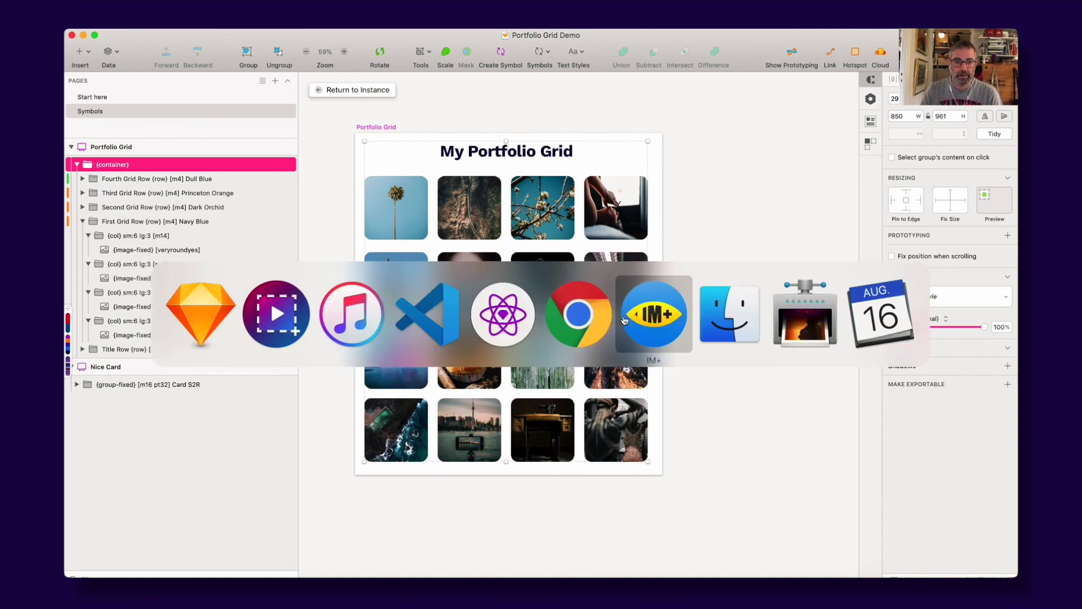
click(506, 316)
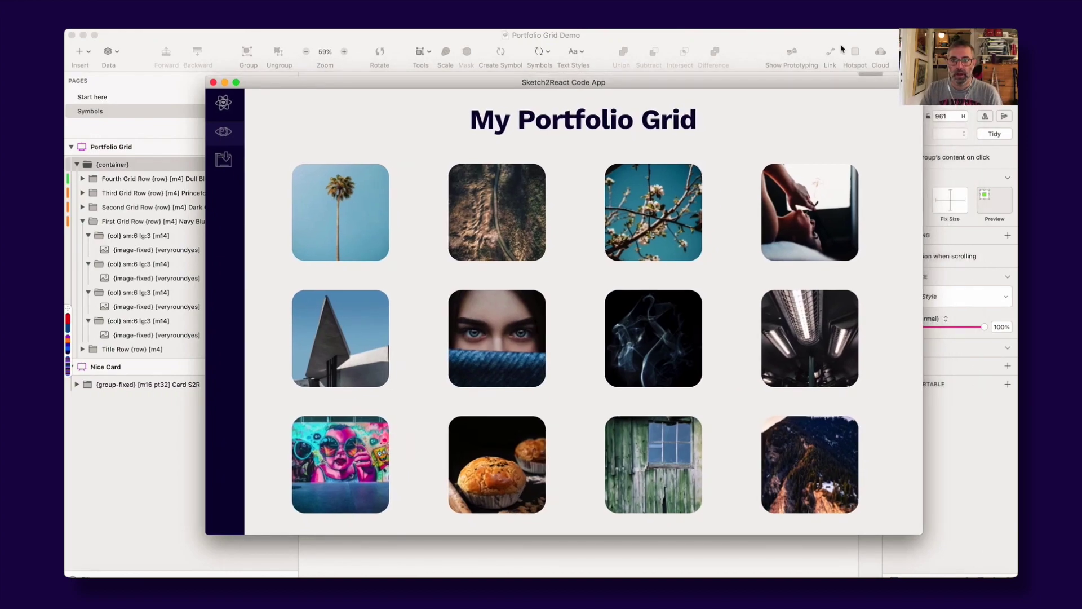
click(831, 46)
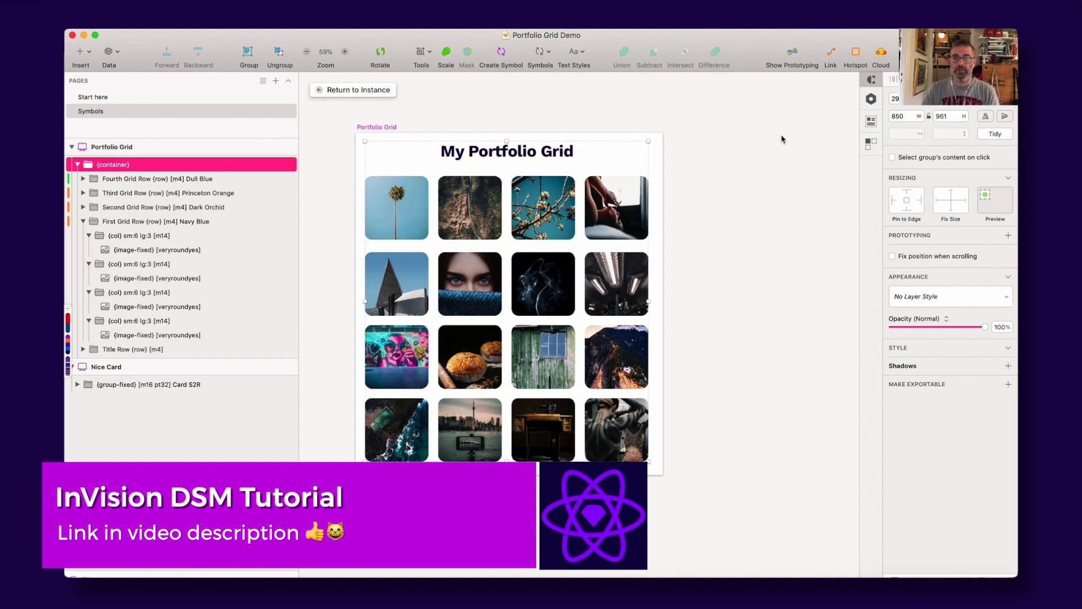
- Browse the InVision DSM library's Components to the Grids (Sketch2React) folder, then close the panel
click(869, 102)
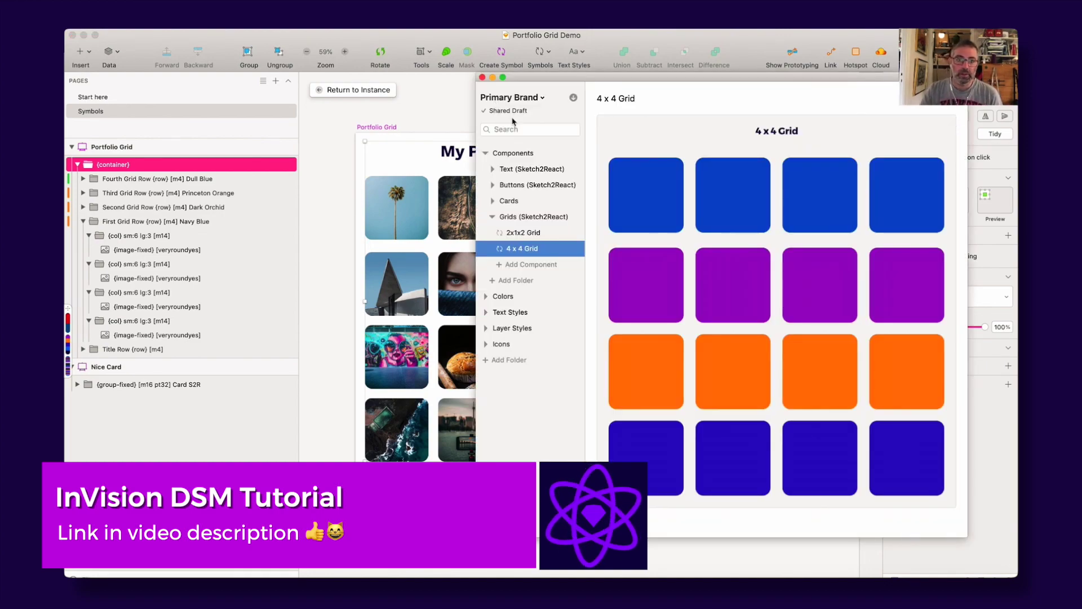
click(518, 156)
scroll(661, 185, down, 10)
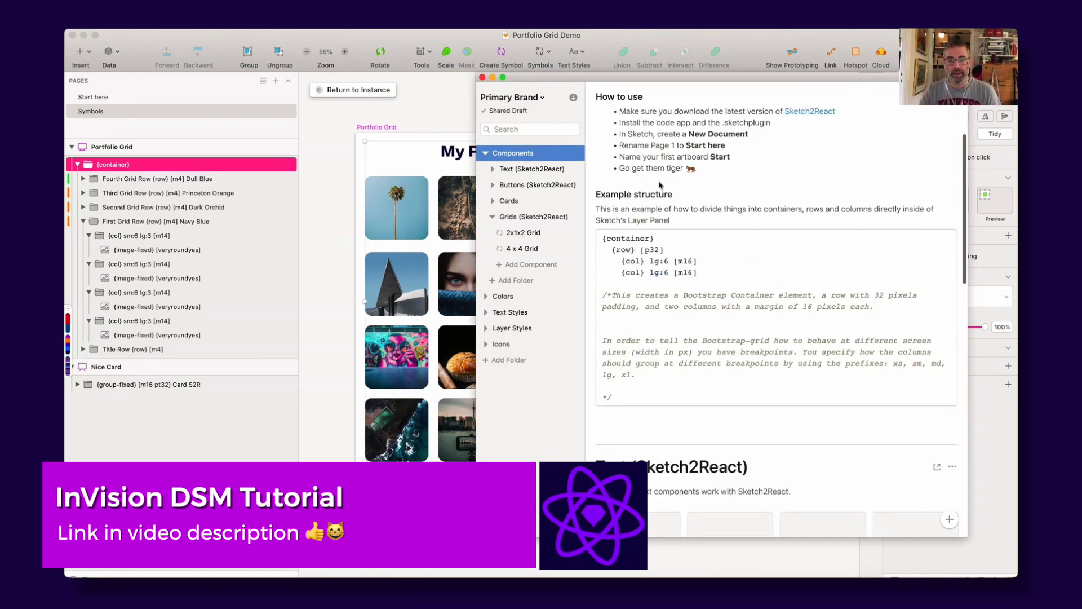
scroll(661, 185, down, 10)
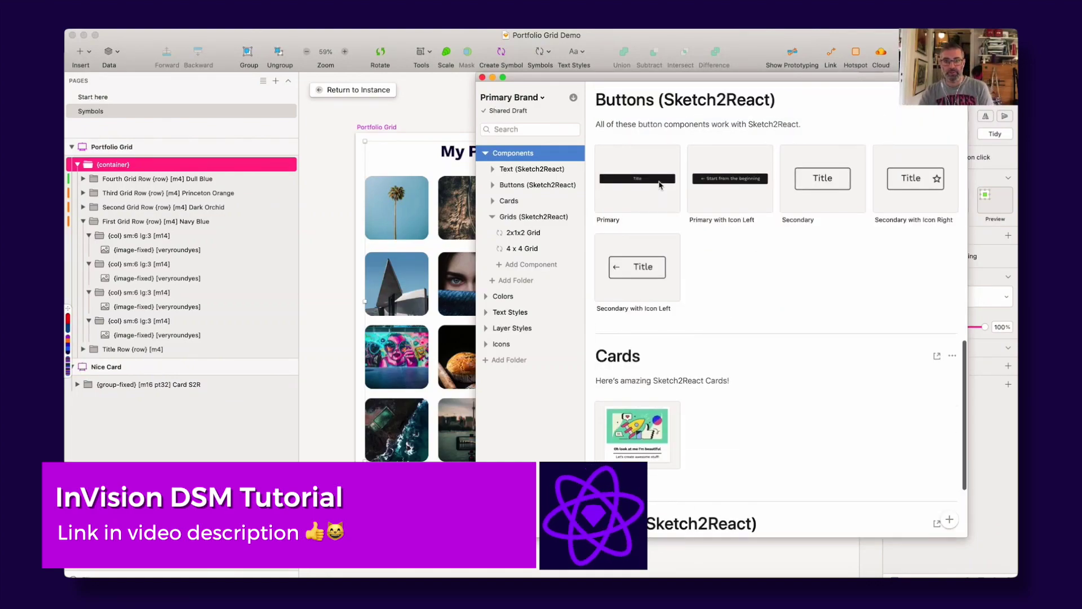
scroll(661, 185, down, 1)
scroll(661, 185, up, 5)
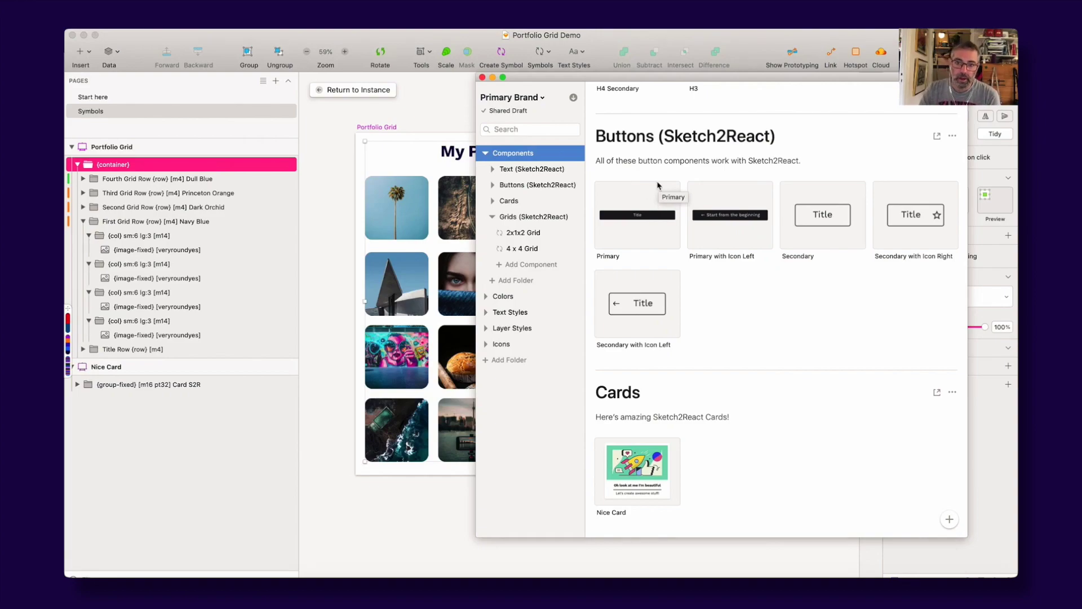
scroll(657, 185, up, 8)
scroll(653, 175, down, 3)
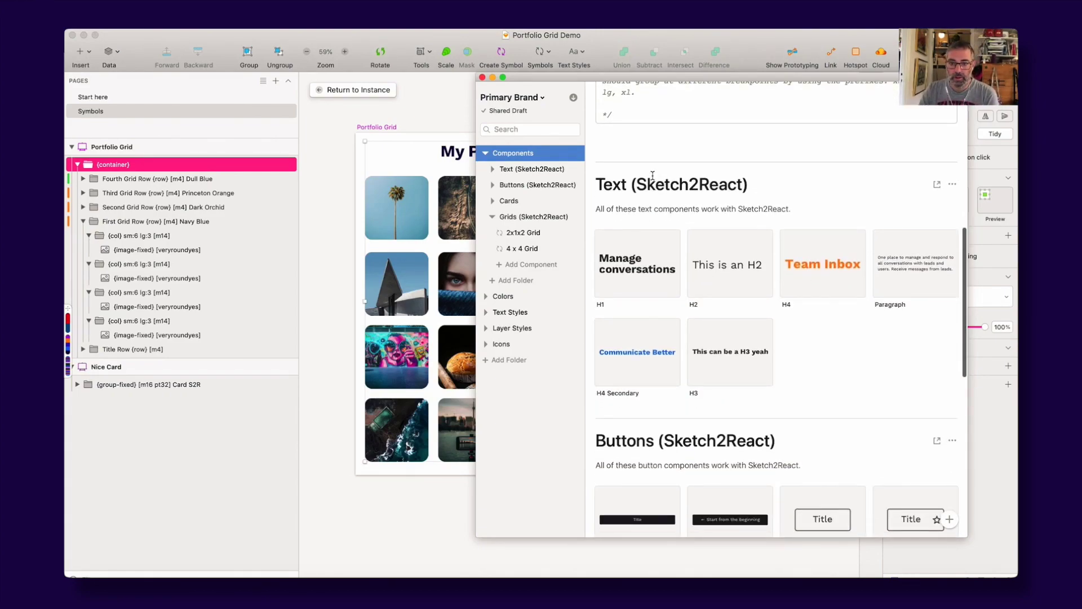
scroll(653, 176, down, 5)
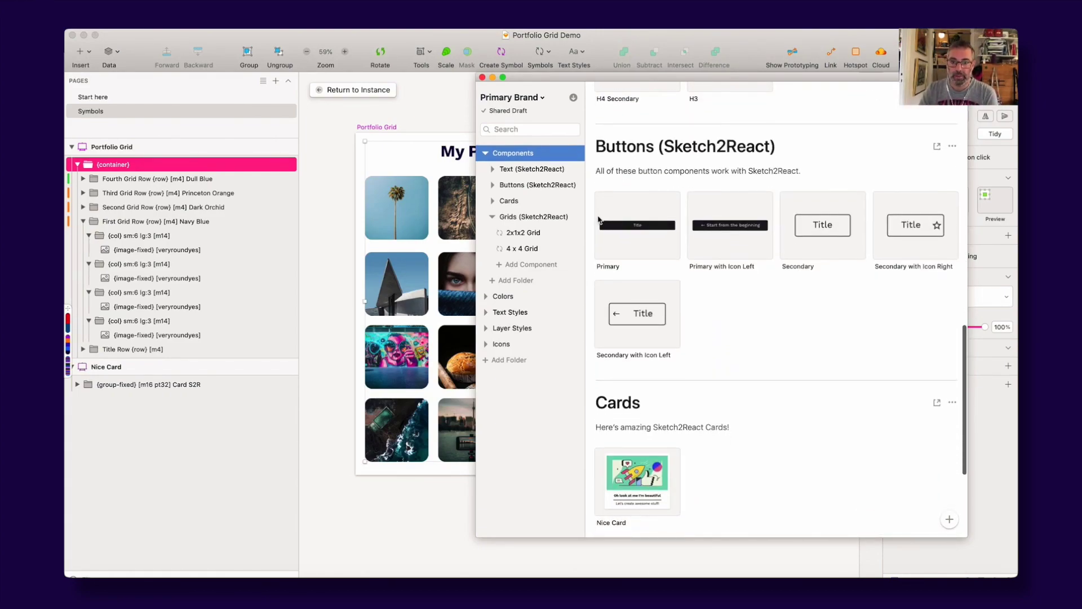
click(517, 221)
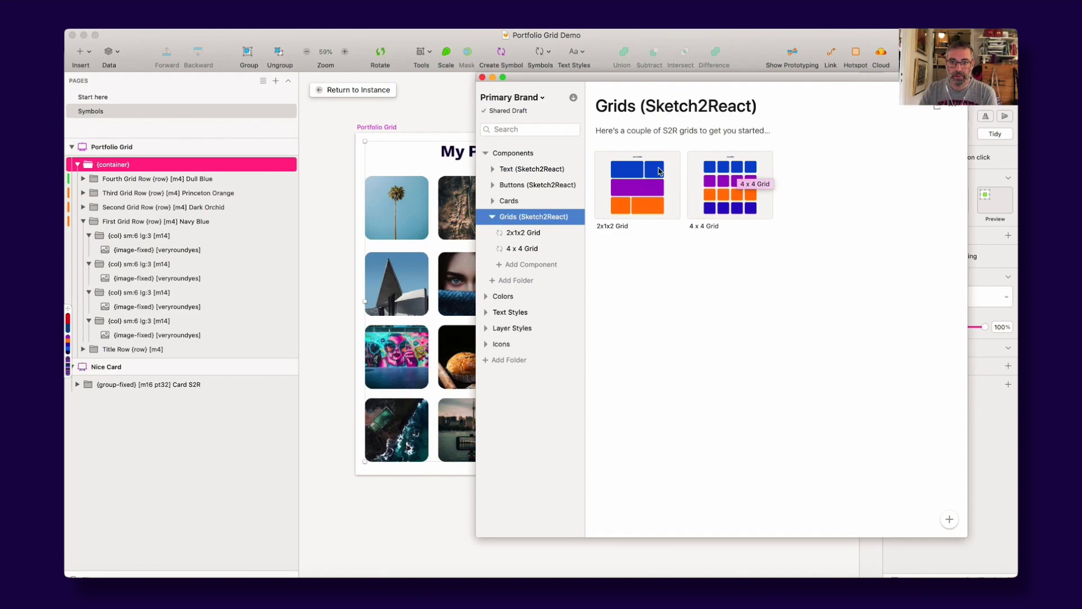
click(482, 79)
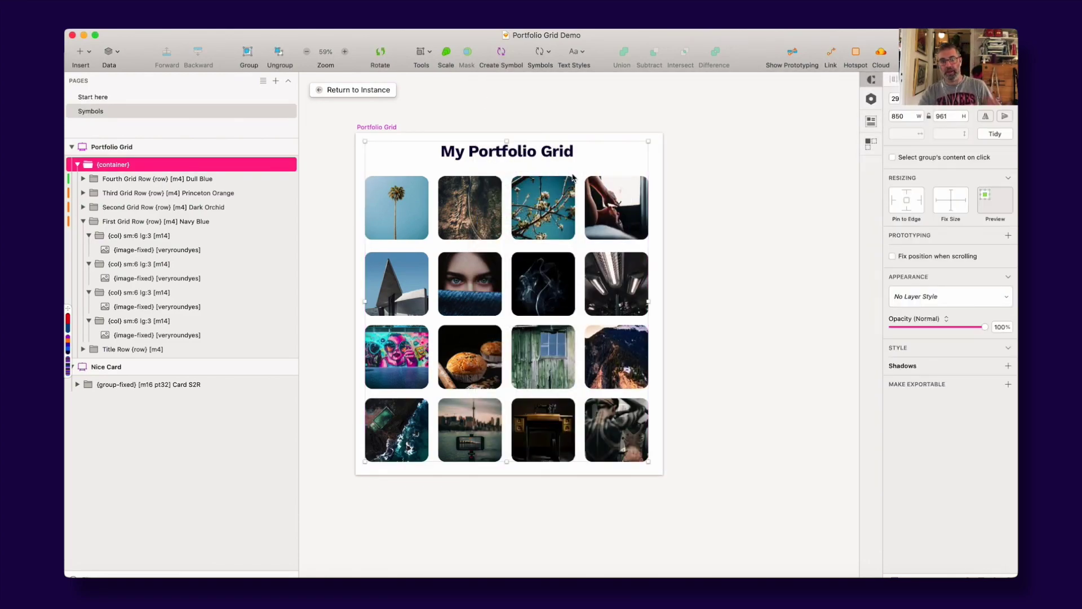
- Edit the palm tree image, then select the last image-fixed layer in the first row
double_click(403, 211)
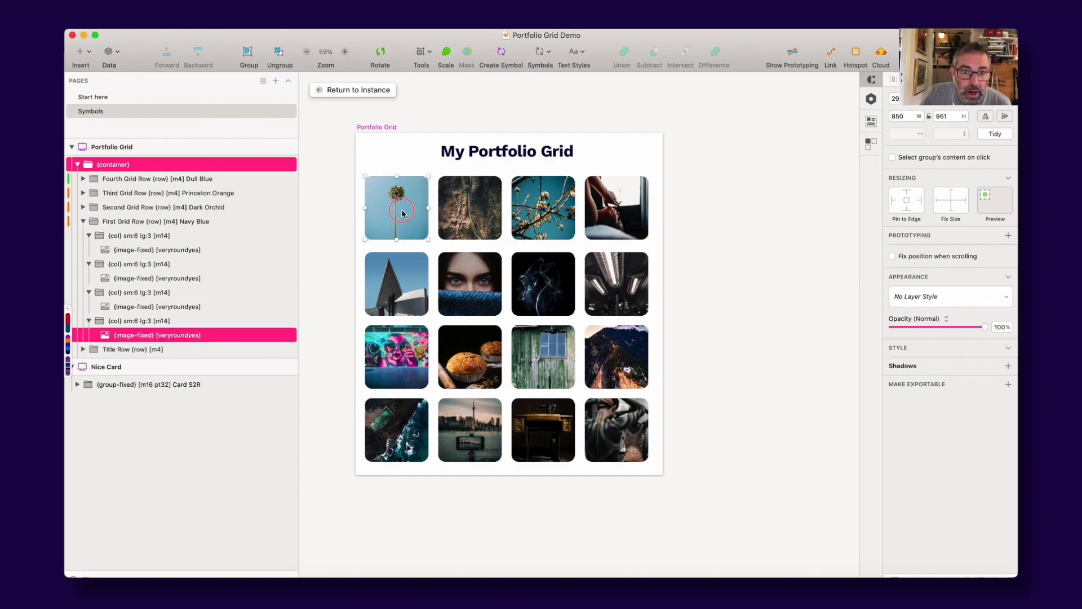
click(720, 176)
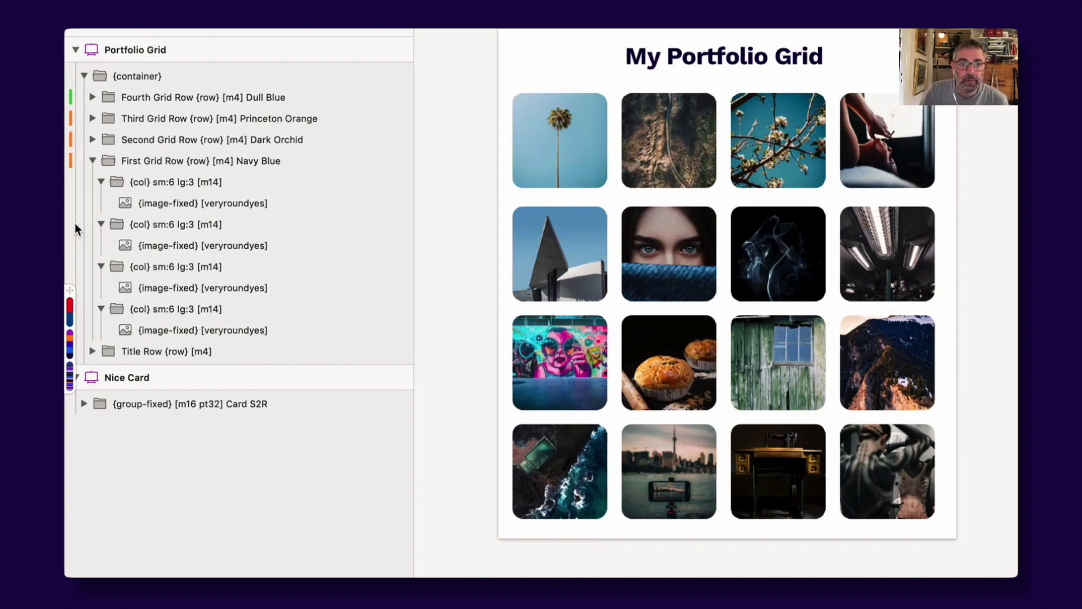
click(209, 333)
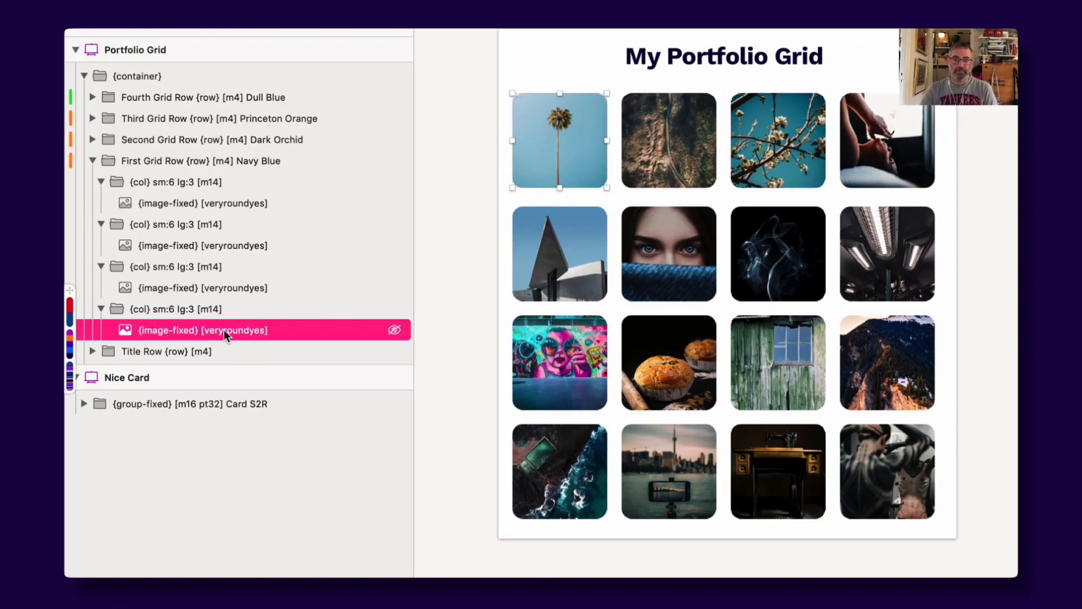
click(456, 213)
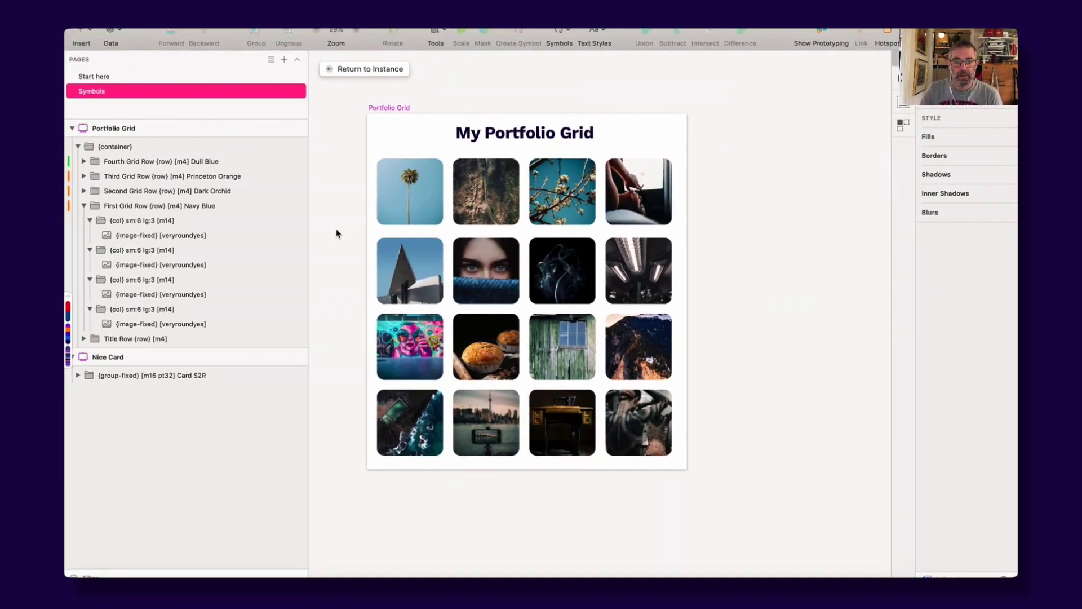
- Find the .veryroundyes rule and its 5% inset values in clipping.css in VS Code
key(super+Tab)
click(502, 319)
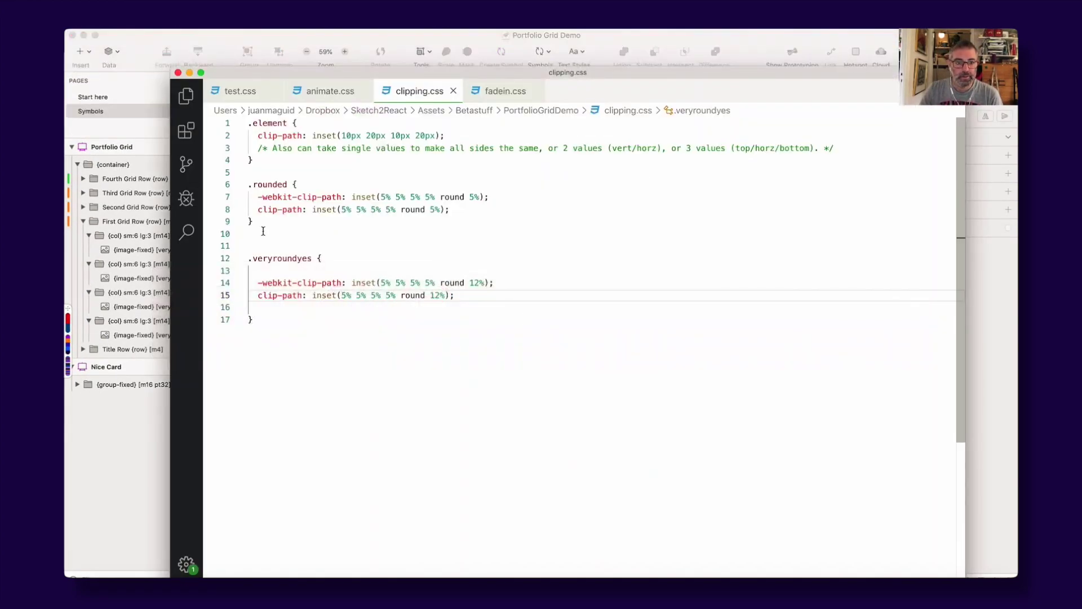
click(282, 258)
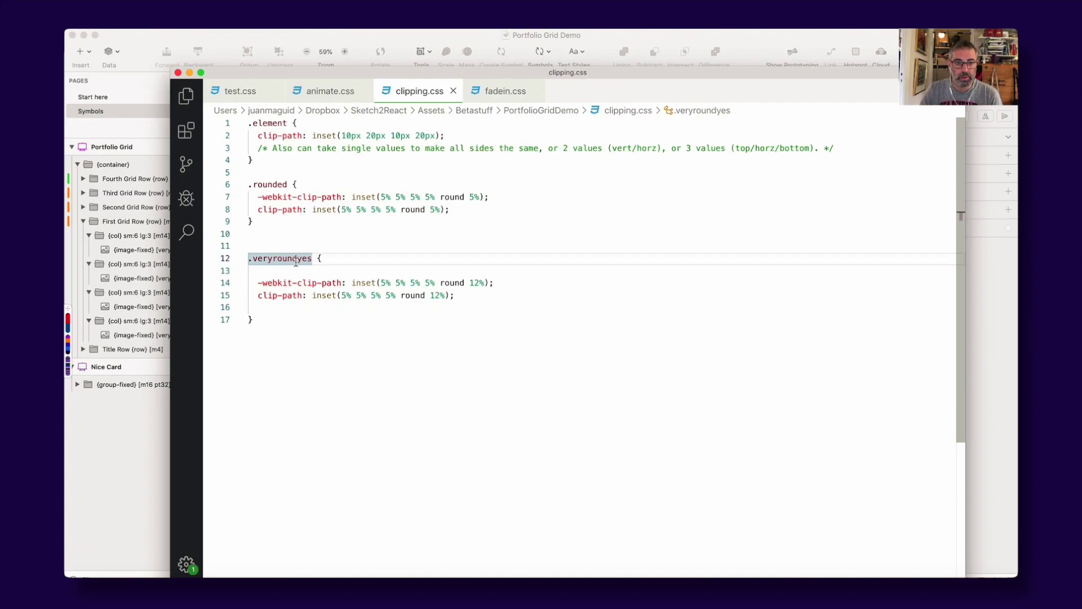
click(330, 295)
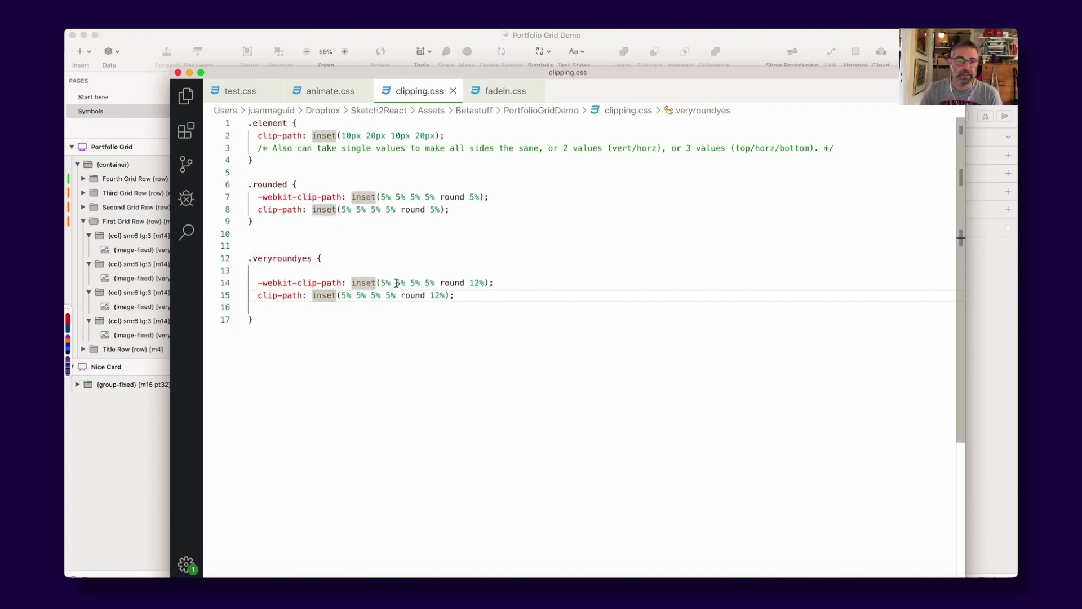
click(374, 296)
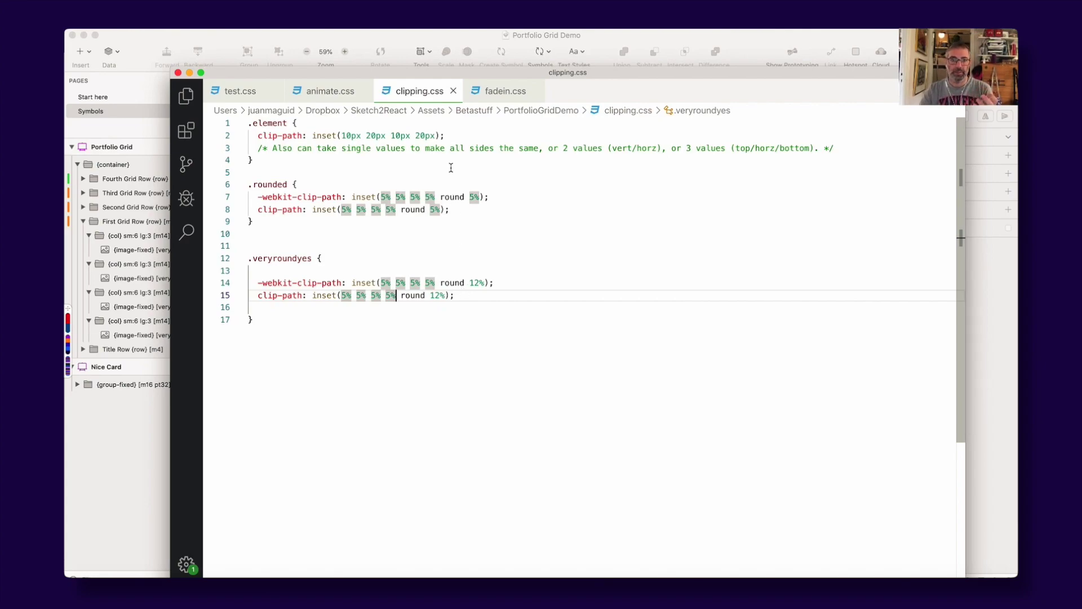
drag(374, 71, 375, 66)
- Change the 12% radii on lines 14 and 15 to 25% and save clipping.css
click(438, 291)
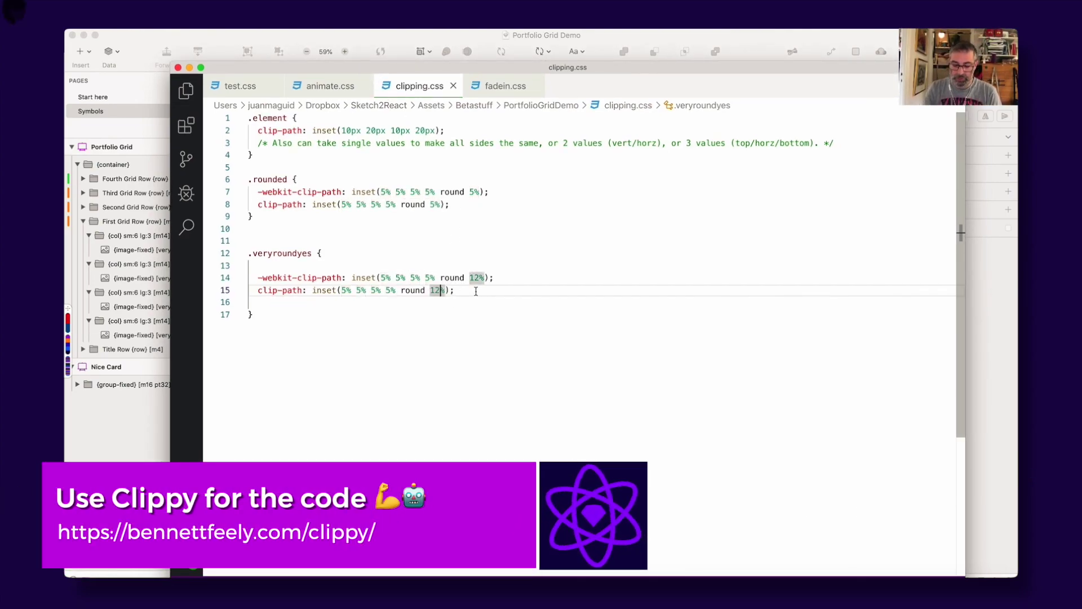
key(BackSpace)
key(BackSpace)
text(25)
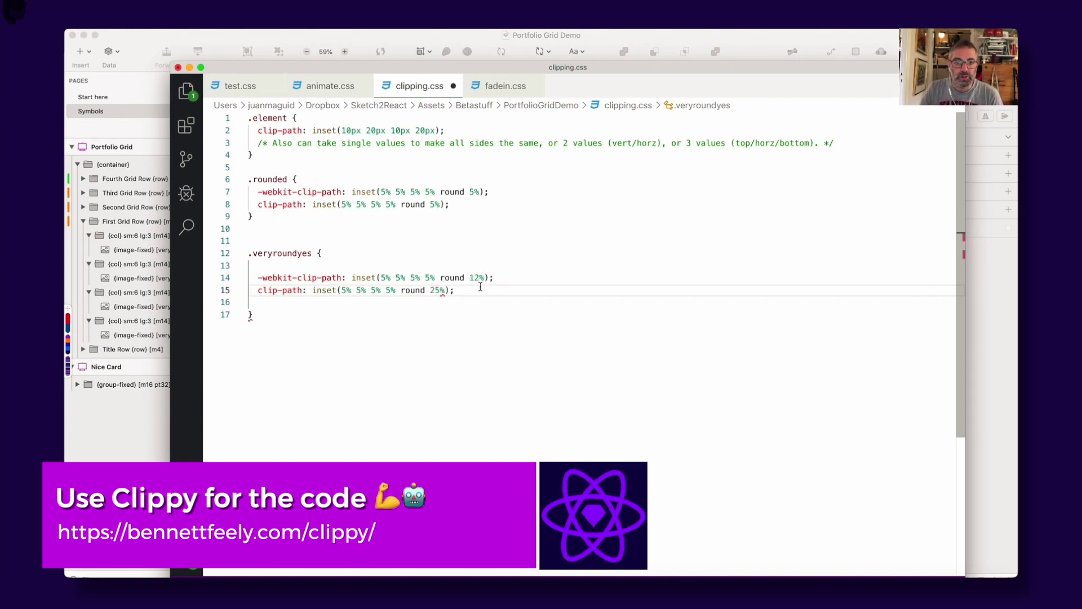
double_click(474, 278)
key(BackSpace)
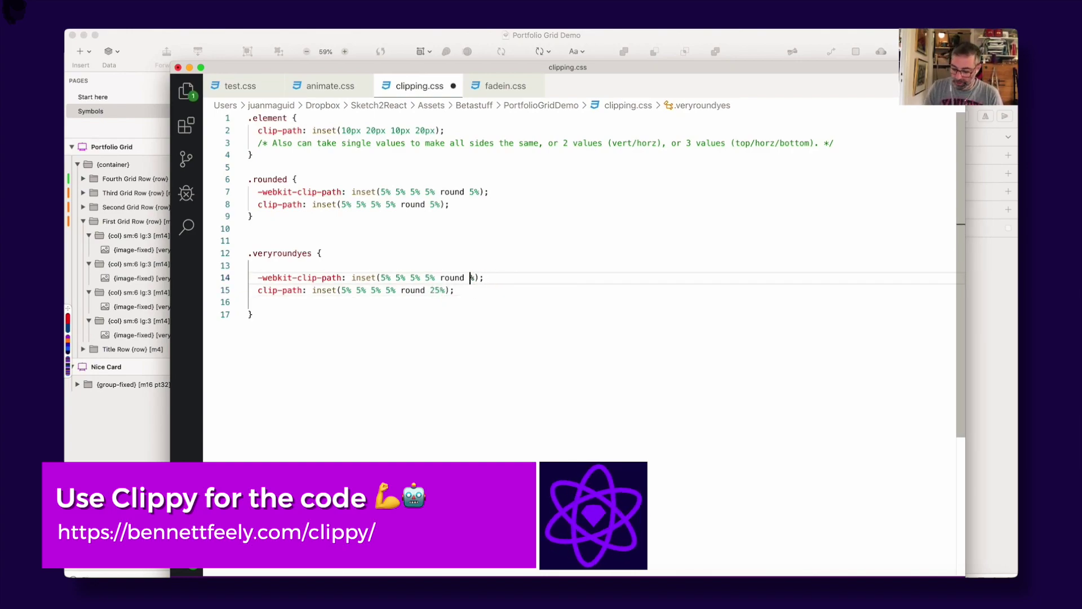
text(25)
key(super+s)
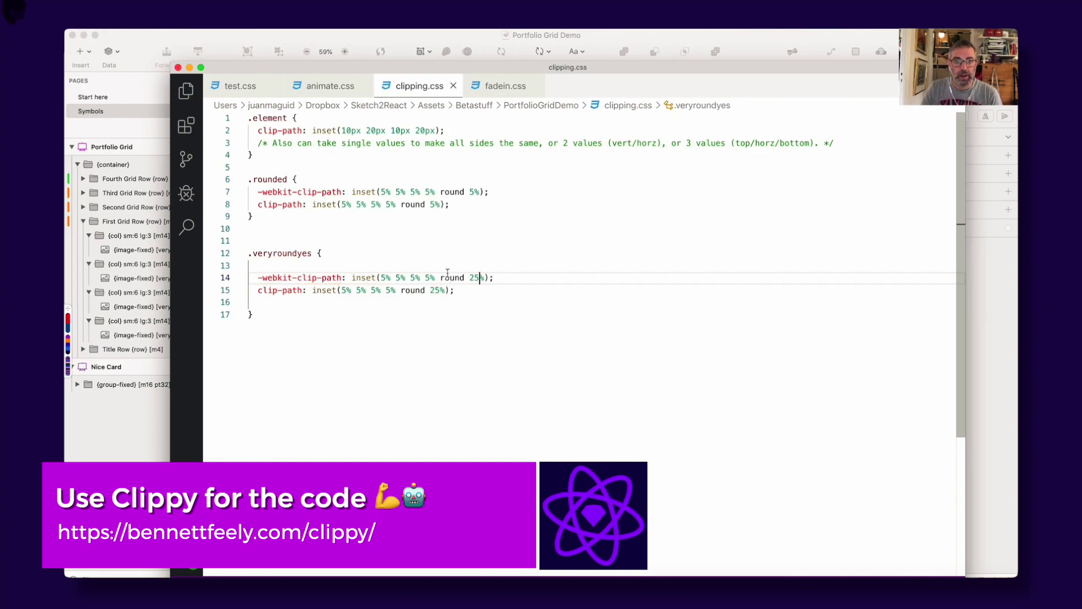
click(294, 35)
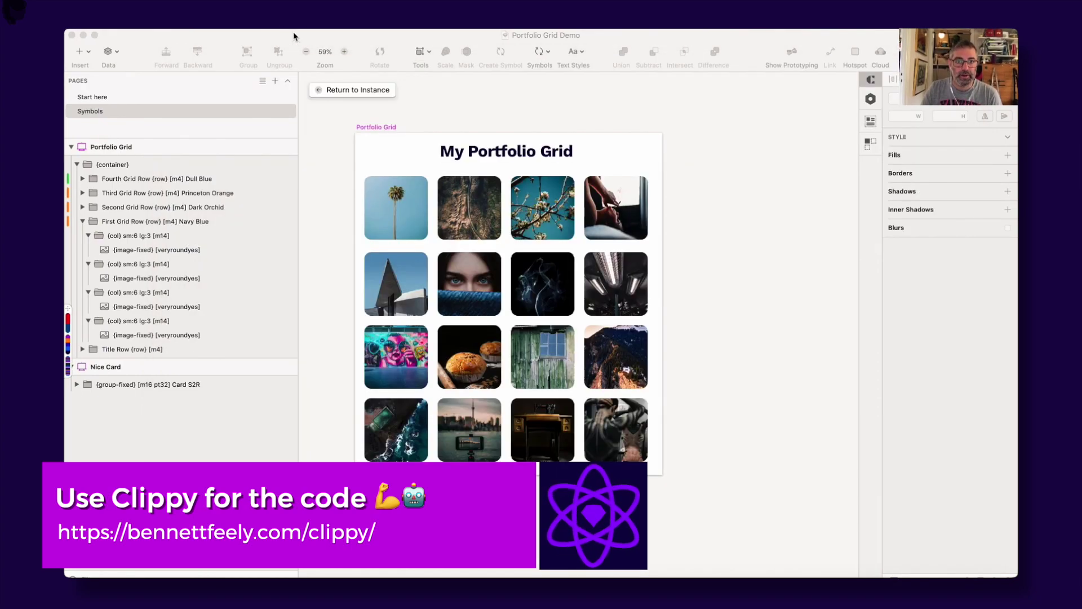
- Return from the symbol to its Portfolio Grid instance, then switch to Sketch2React Code App
click(310, 91)
click(350, 107)
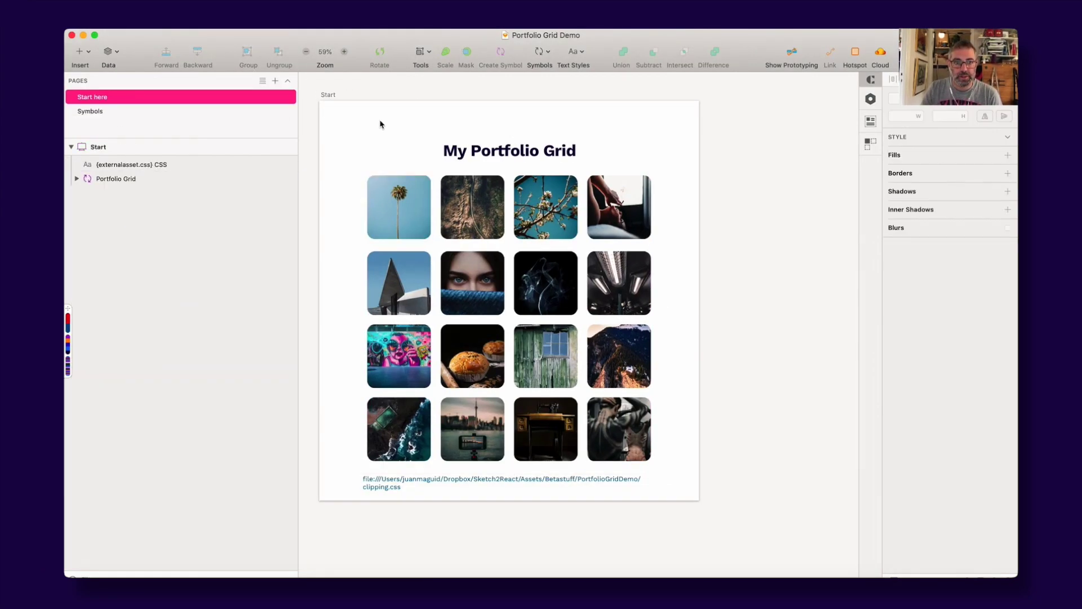
key(super+Tab)
click(345, 314)
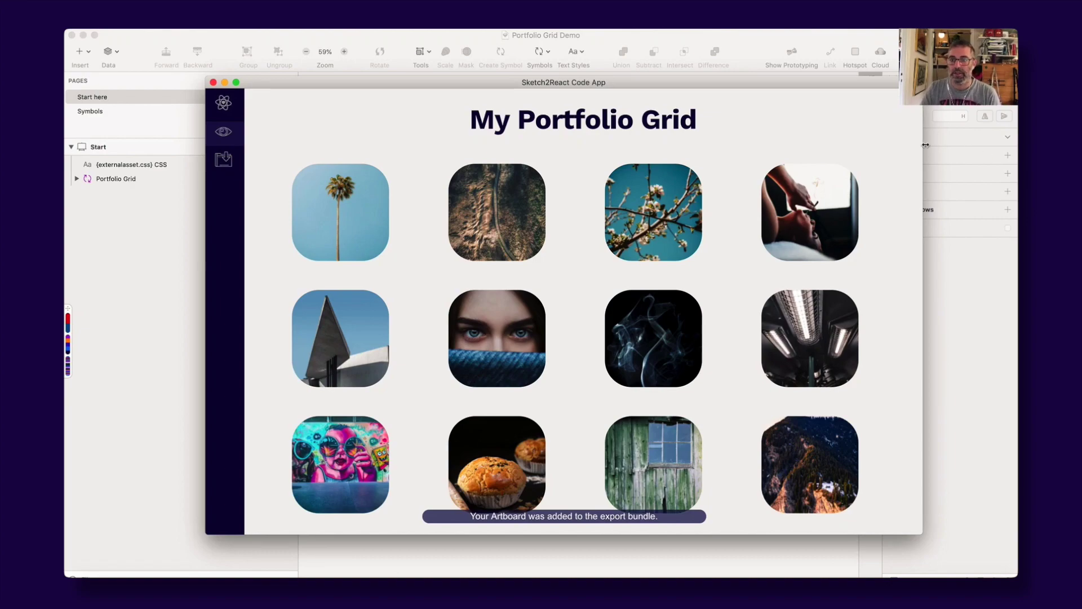
- Widen the Code App preview so the grid reflows with the 25% rounded photo corners
drag(924, 144, 1003, 152)
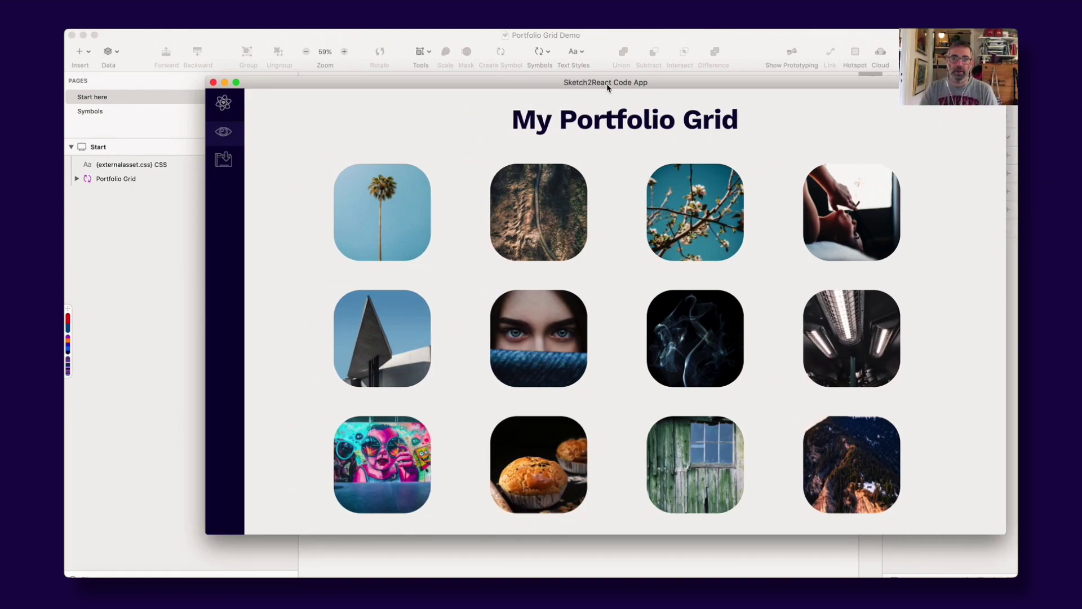
drag(606, 84, 573, 61)
scroll(507, 276, down, 3)
scroll(488, 267, up, 3)
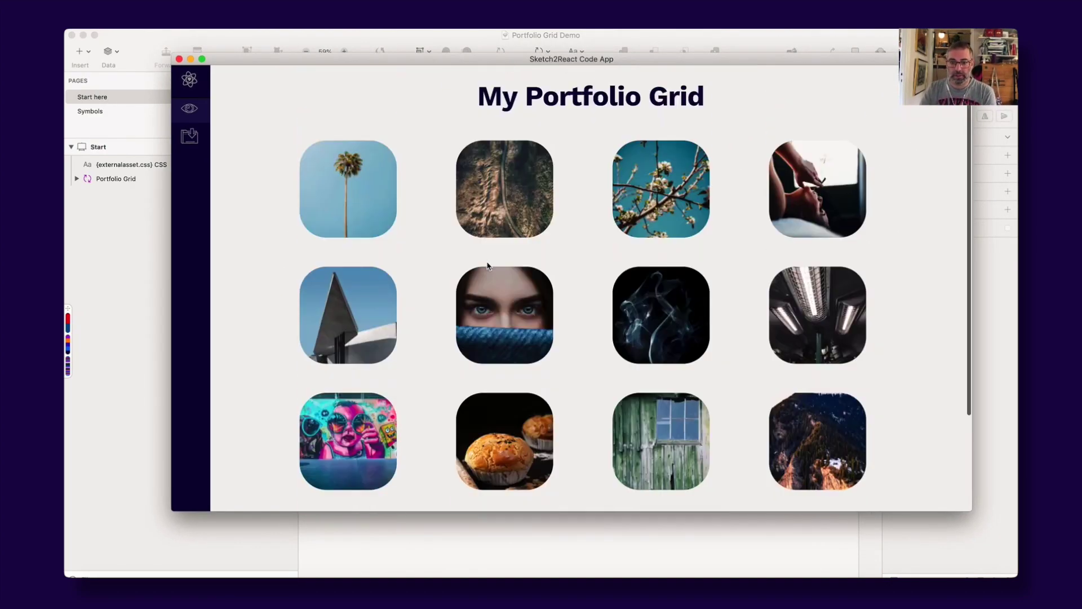
drag(357, 61, 359, 72)
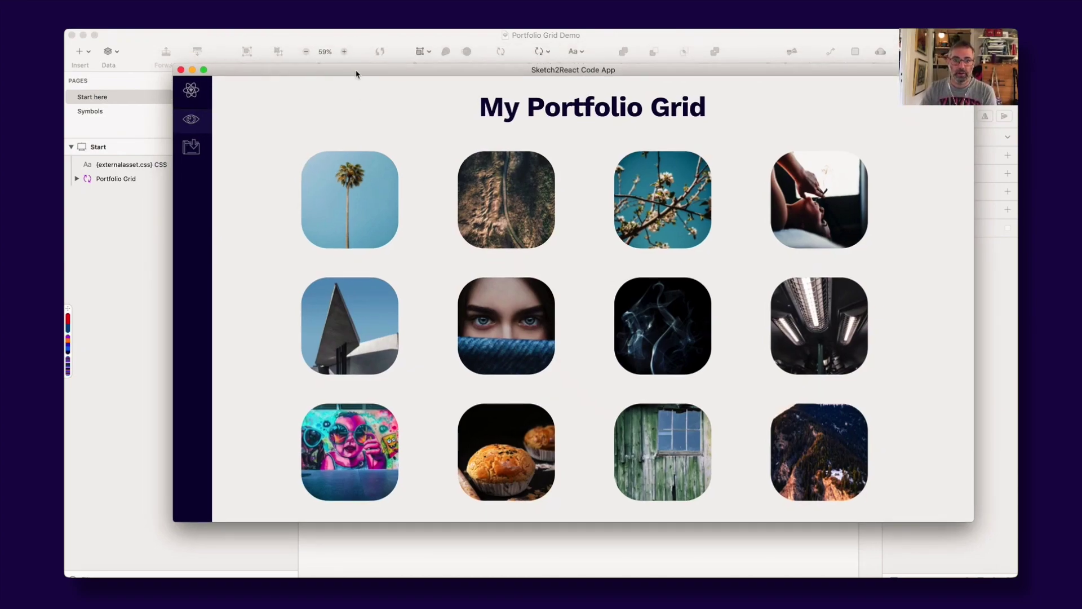
- Select the Portfolio Grid instance, then review the .veryroundyes rule in clipping.css
click(330, 40)
click(552, 247)
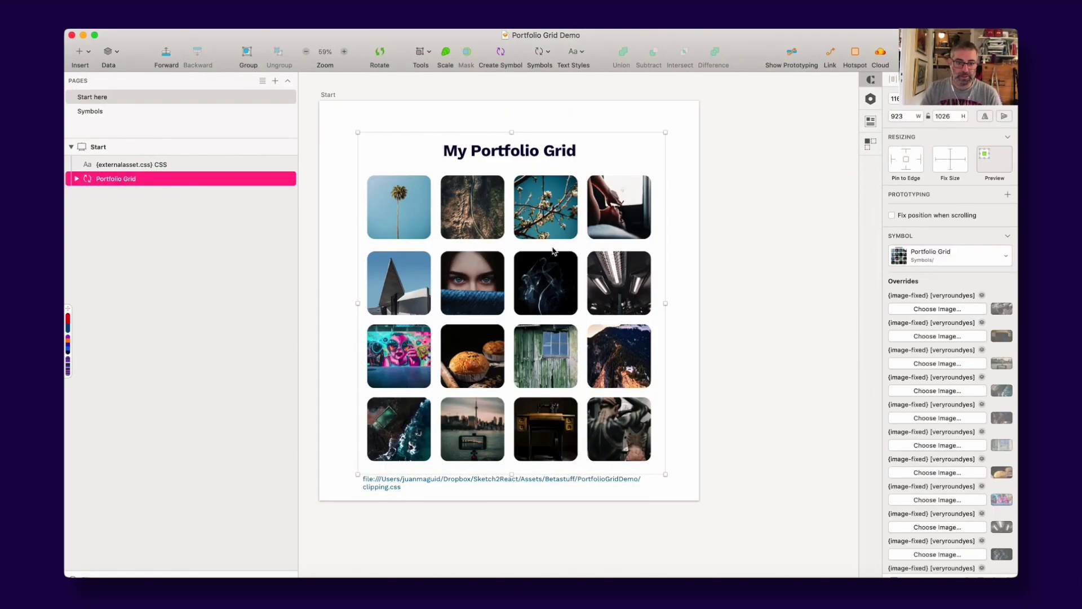
key(super+Tab)
click(372, 314)
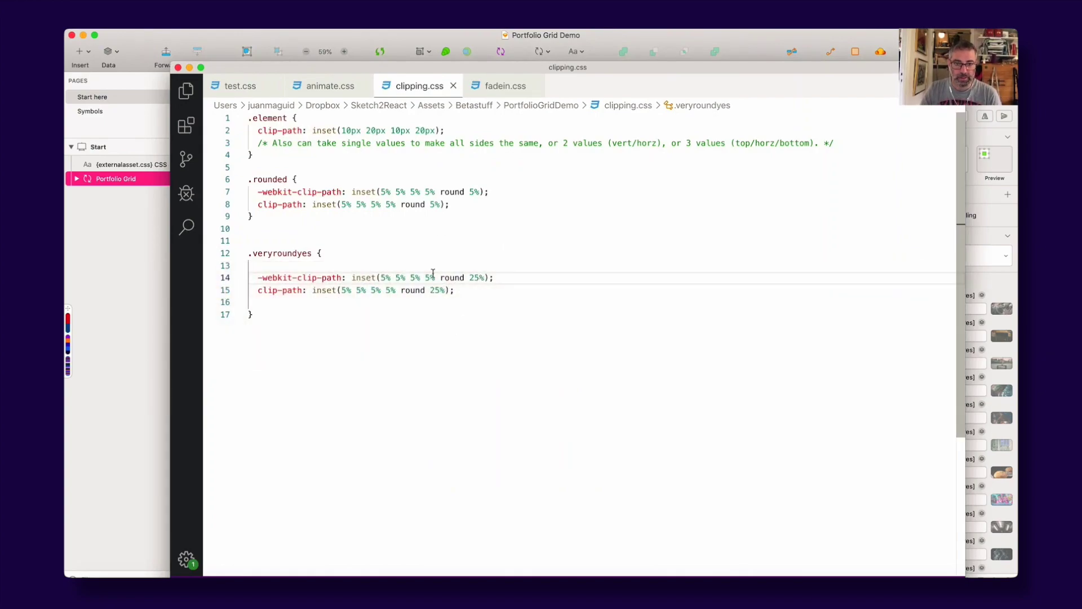
drag(449, 65, 471, 61)
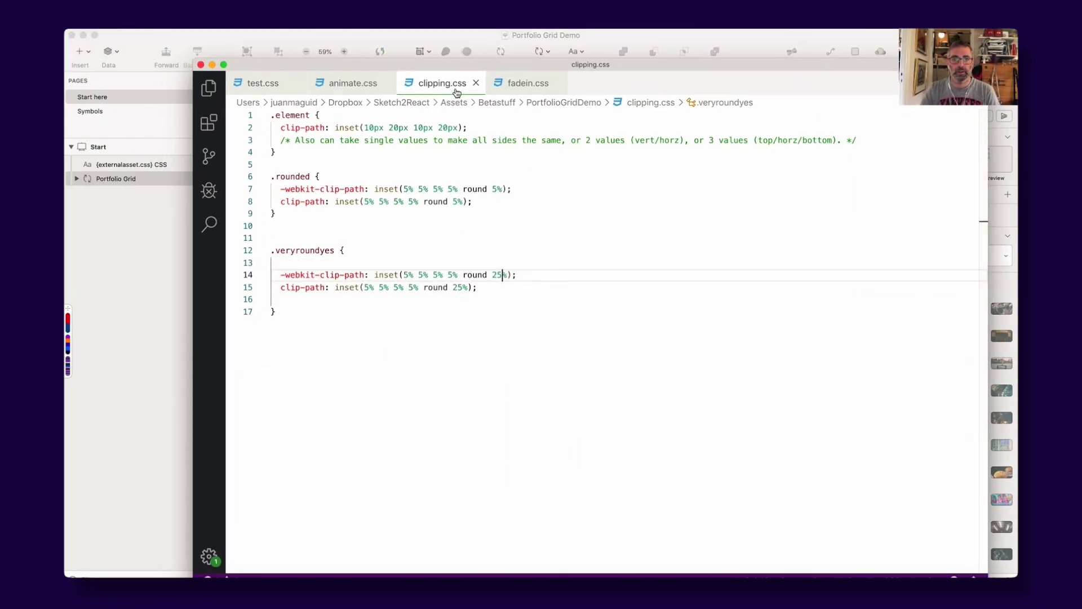
- Back in Sketch, open the symbol's image overrides, then reselect the Portfolio Grid instance
click(447, 38)
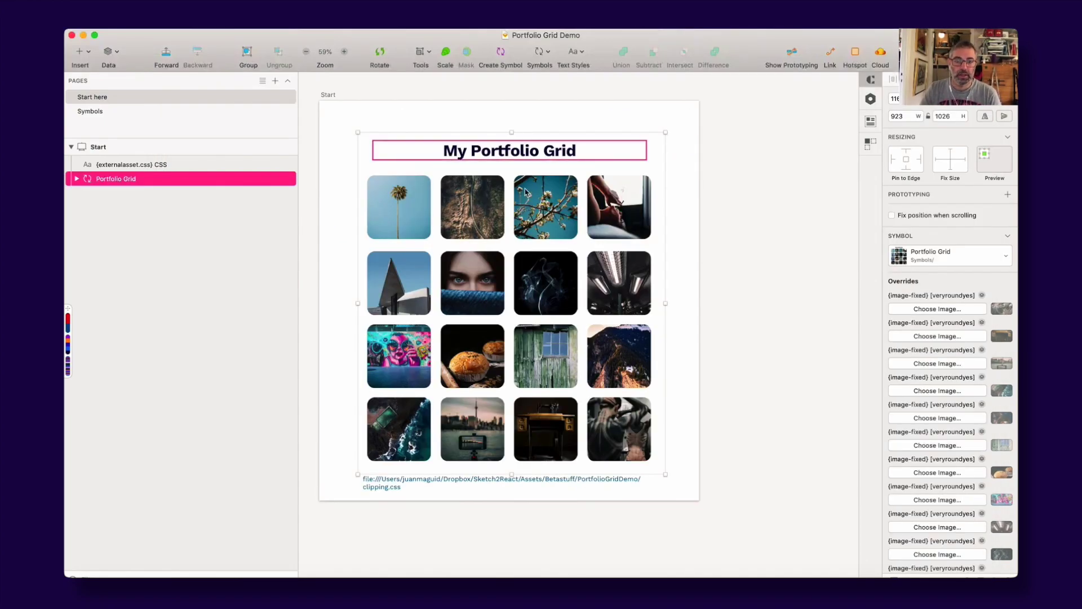
double_click(517, 192)
click(693, 200)
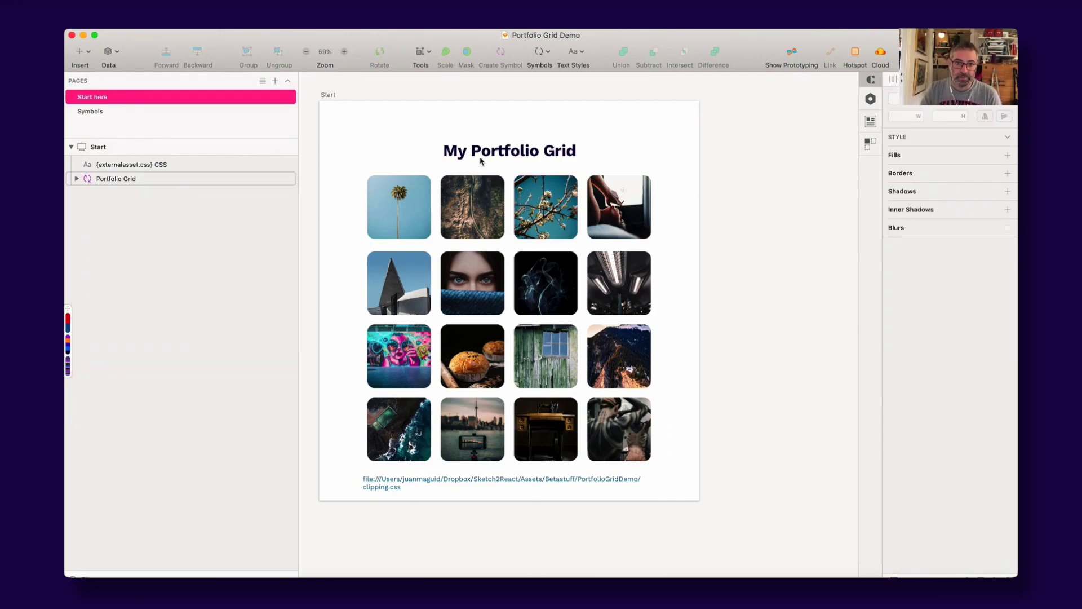
click(483, 164)
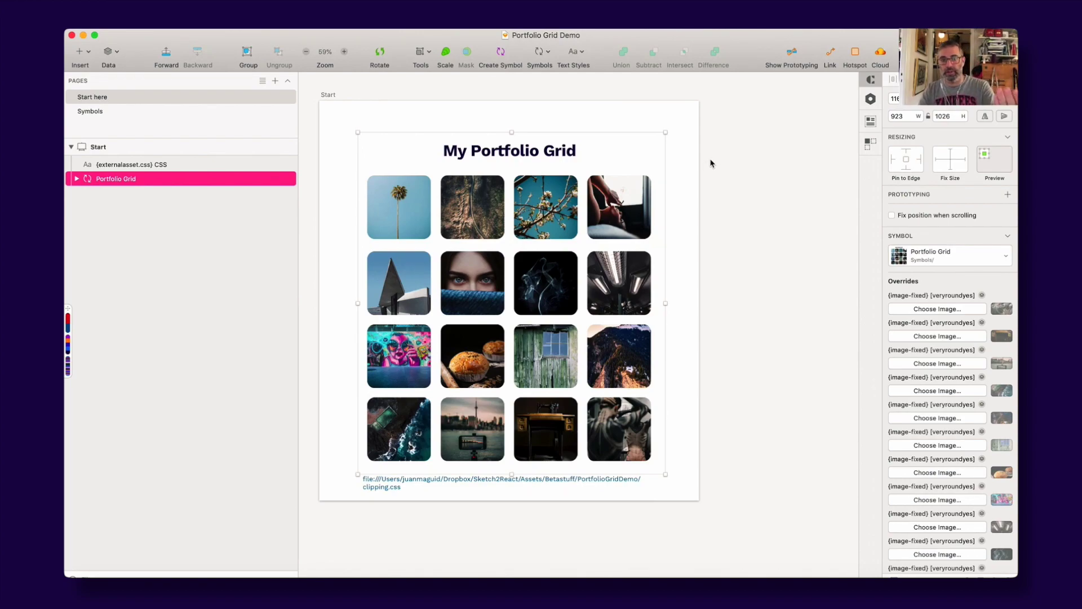
- Open the DSM library's Components page and expand the Grids (Sketch2React) folder
click(872, 99)
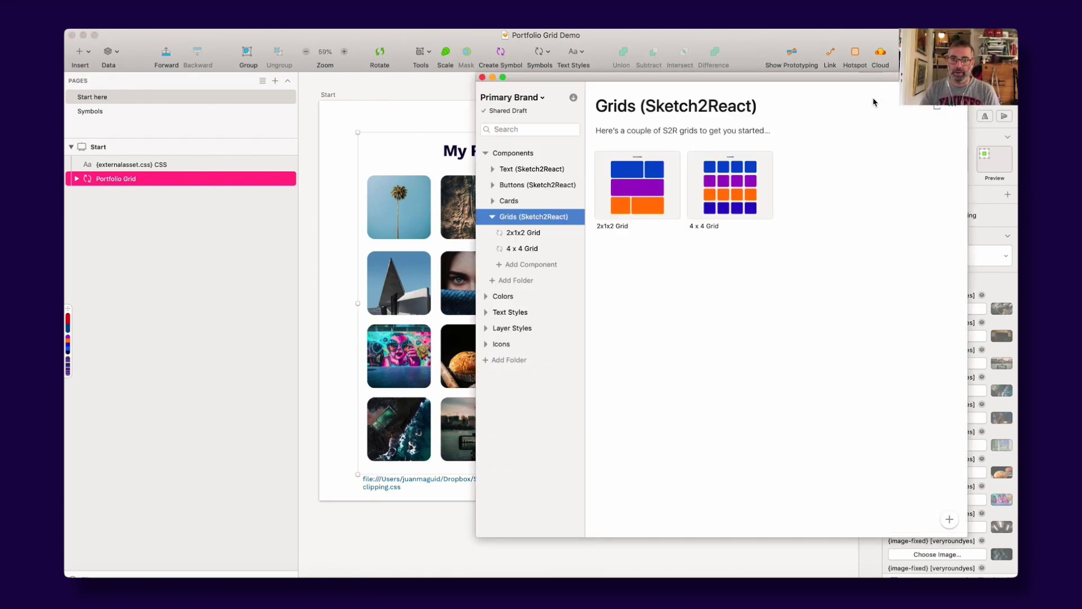
click(511, 153)
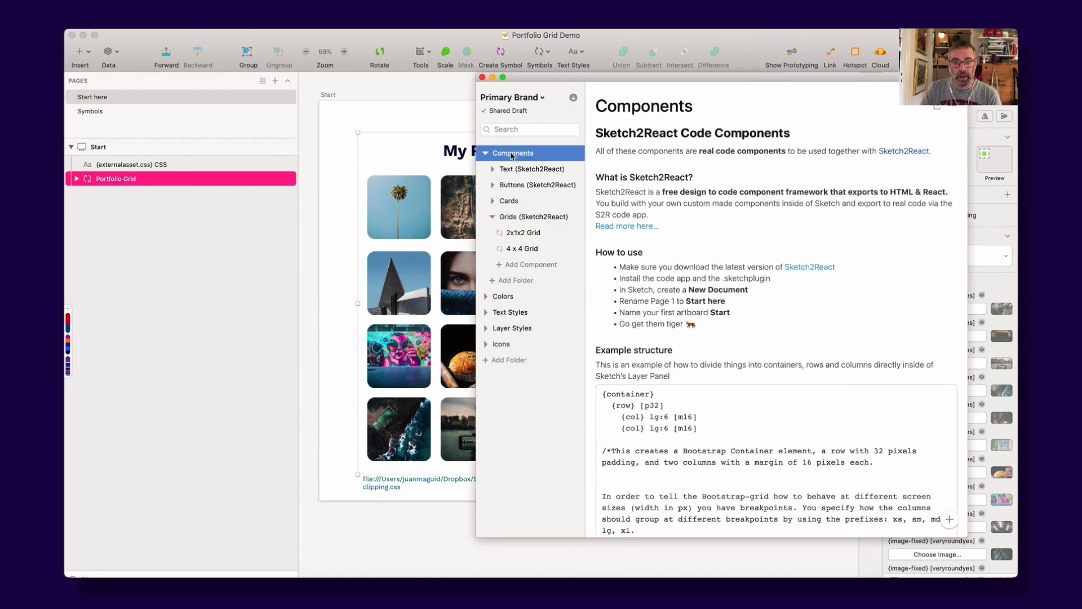
click(521, 219)
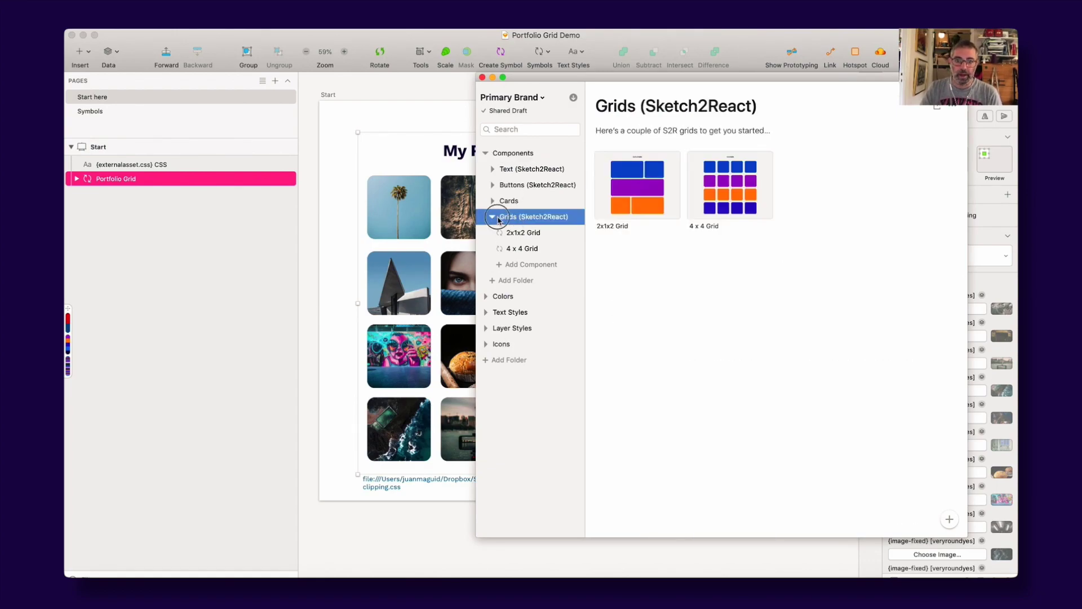
click(498, 219)
click(497, 219)
click(497, 219)
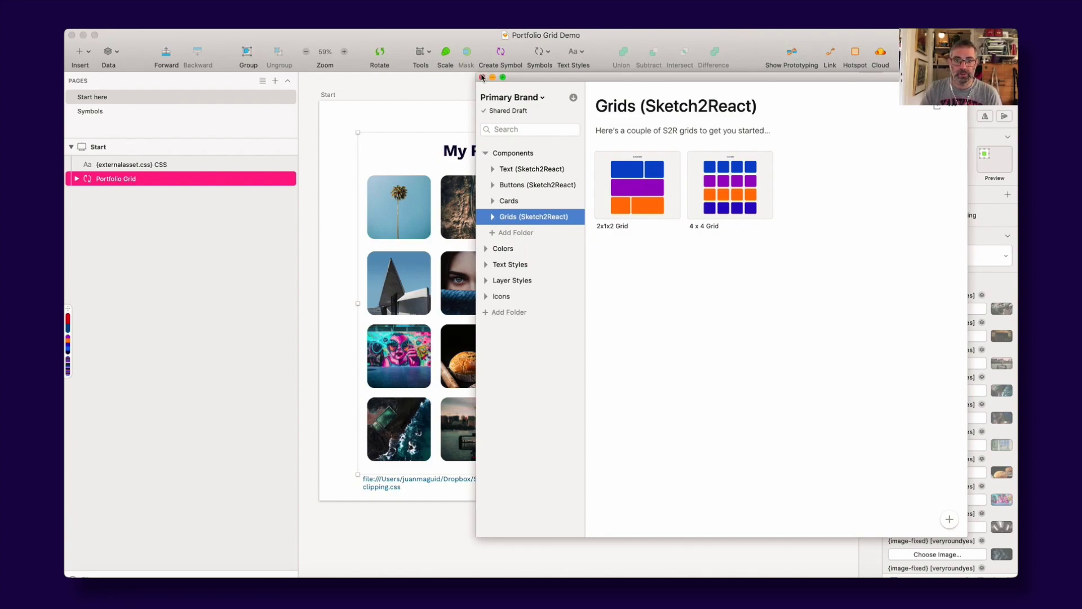
- Browse Cards, Buttons and Text folders, ending on Grids (Sketch2React) with 2x1x2 Grid and 4 x 4 Grid
drag(551, 81, 640, 84)
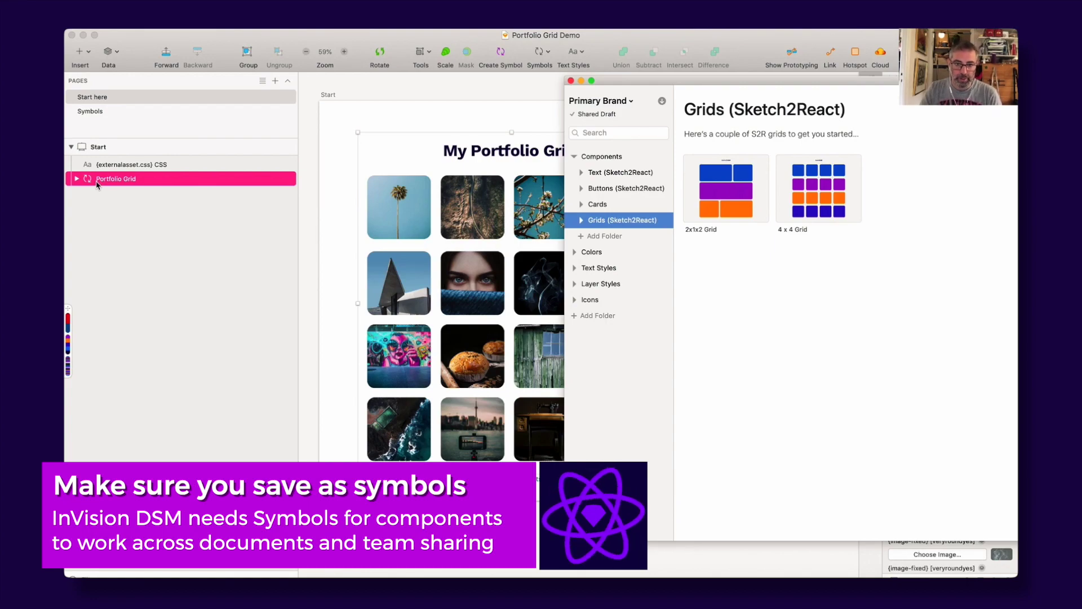
click(571, 81)
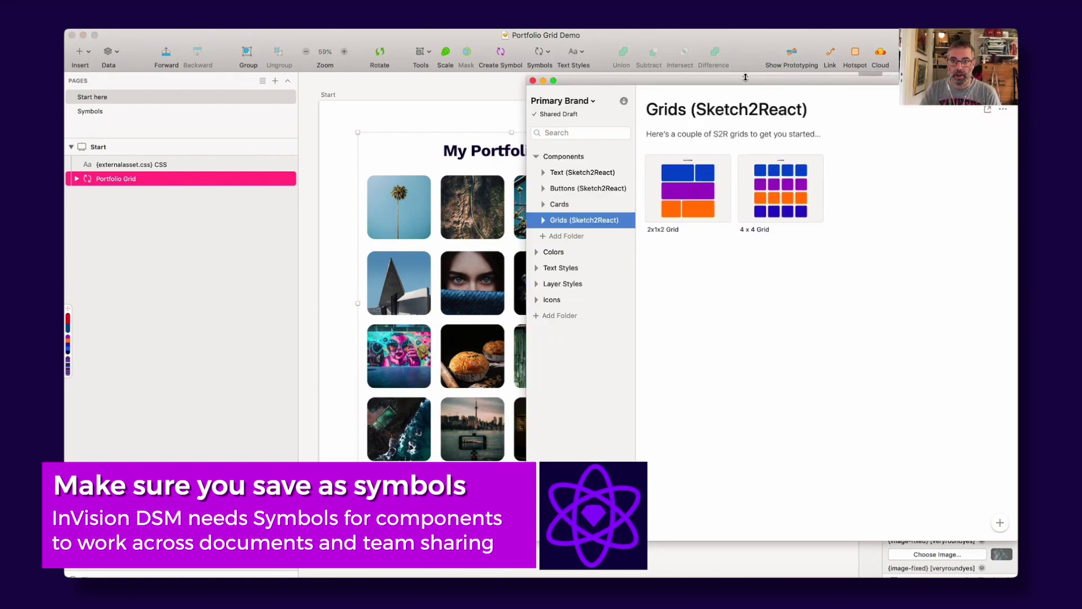
drag(745, 78, 733, 82)
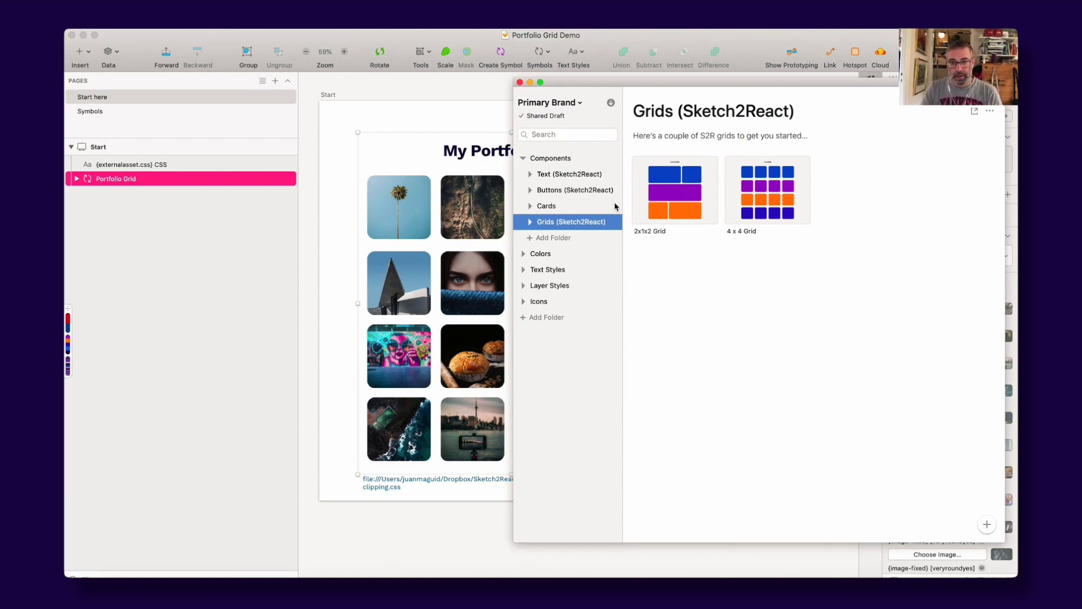
click(592, 207)
click(589, 191)
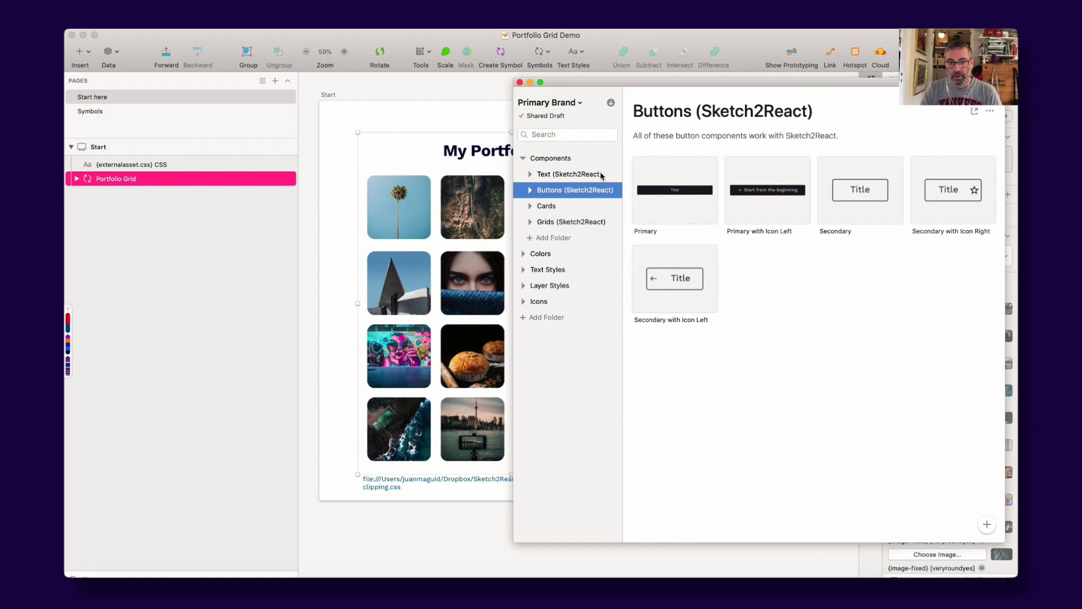
click(601, 175)
click(564, 190)
click(564, 206)
click(586, 222)
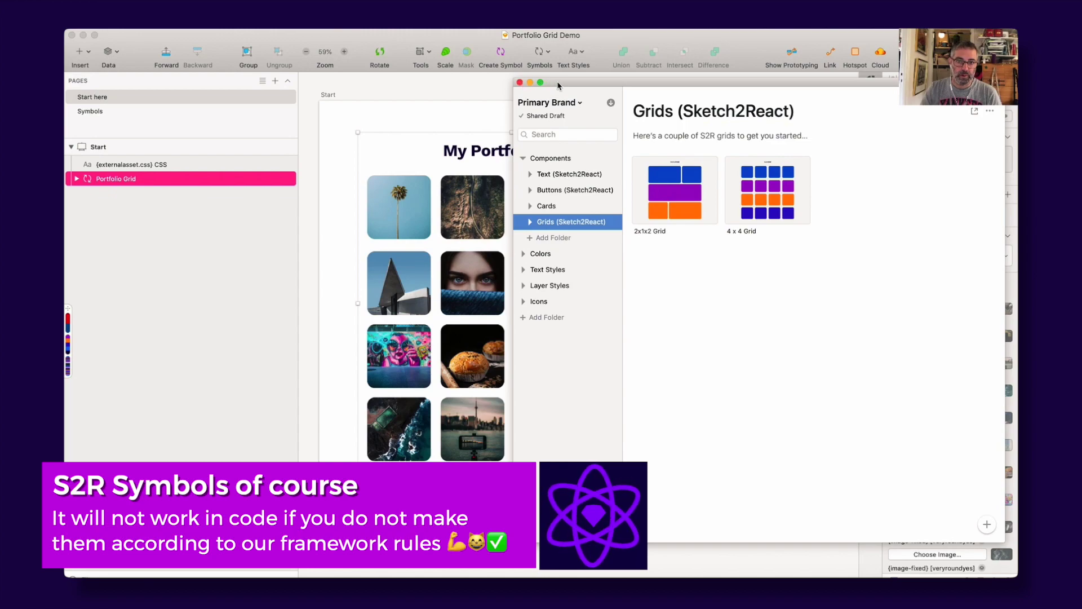
click(606, 84)
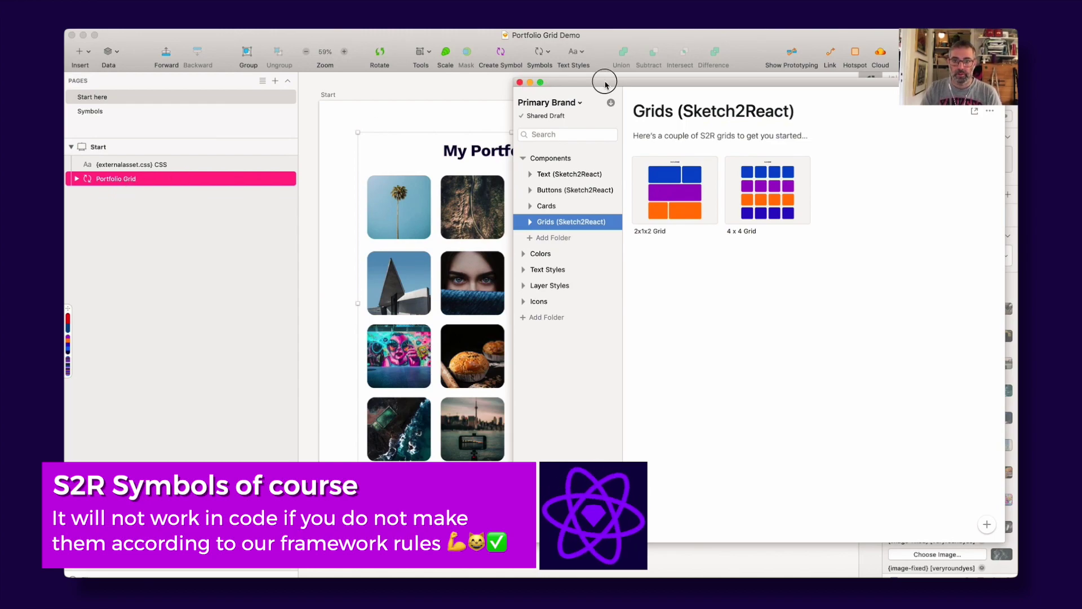
- Open the Portfolio Grid component's detail page in the Grids folder and click into its Description field
drag(606, 84, 569, 80)
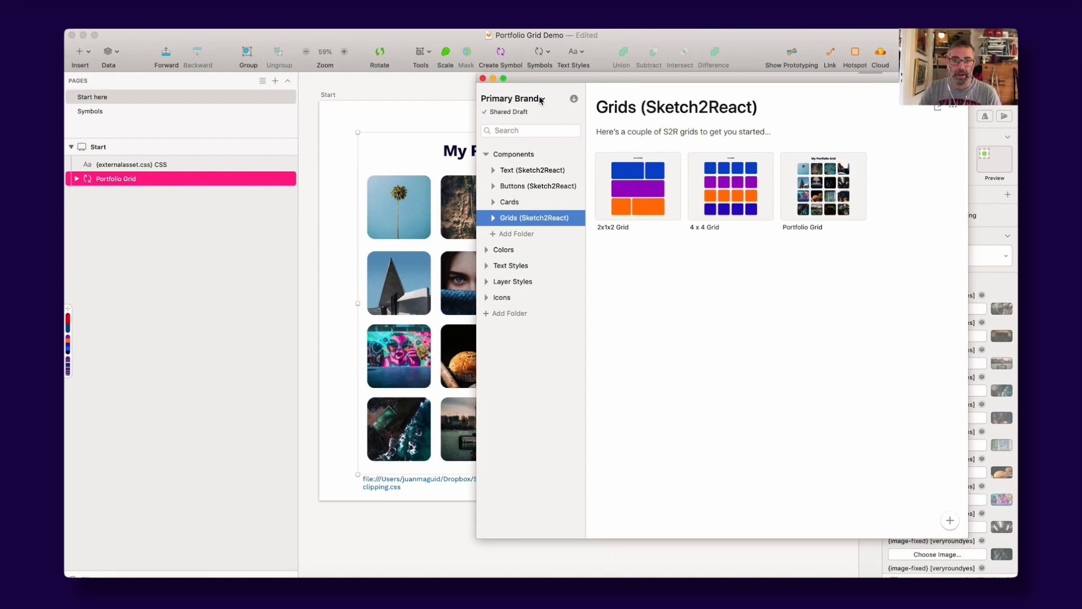
double_click(819, 172)
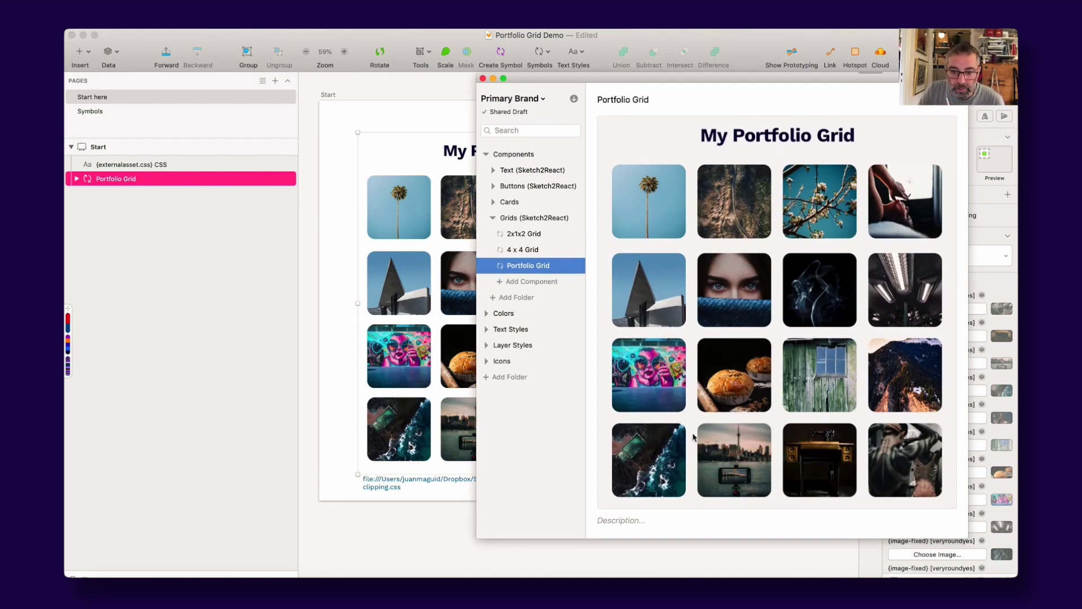
click(608, 524)
scroll(648, 495, down, 2)
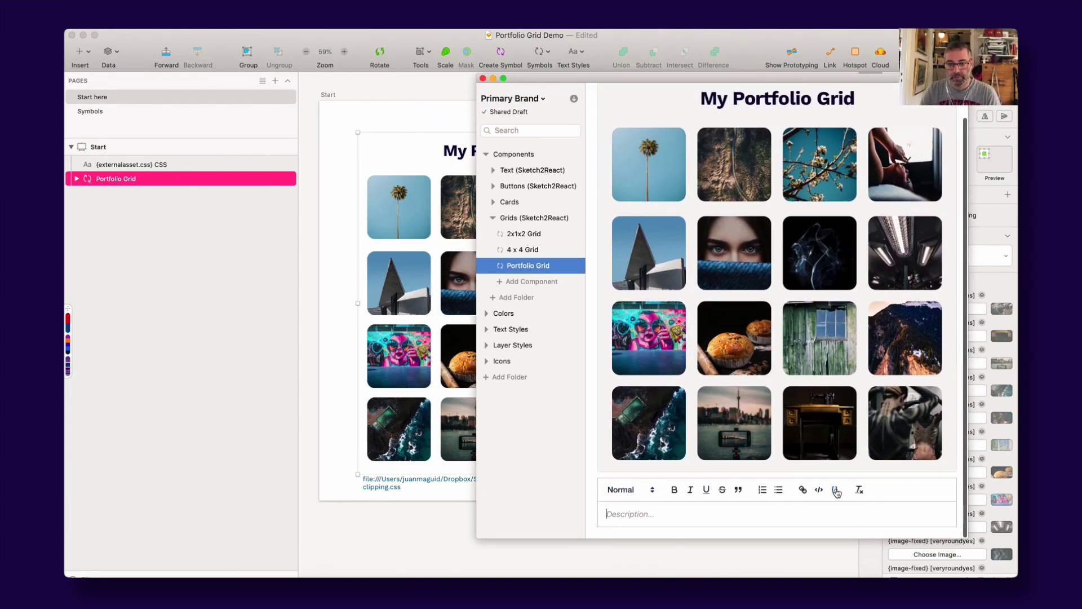
key(super+Tab)
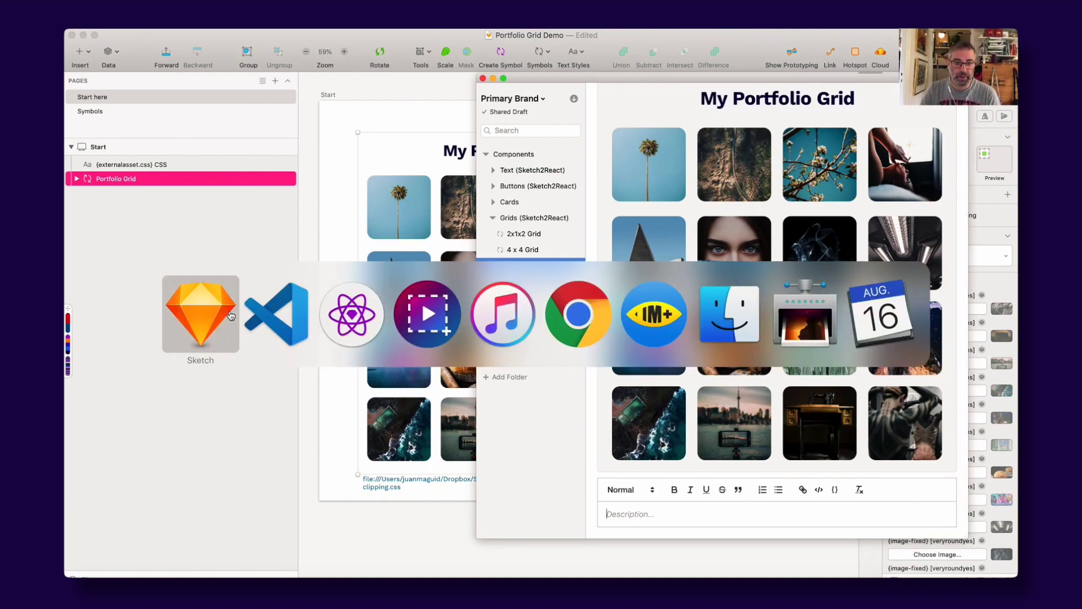
- Select the .veryroundyes rule, lines 12–17, in clipping.css and return to the DSM Portfolio Grid page
click(277, 314)
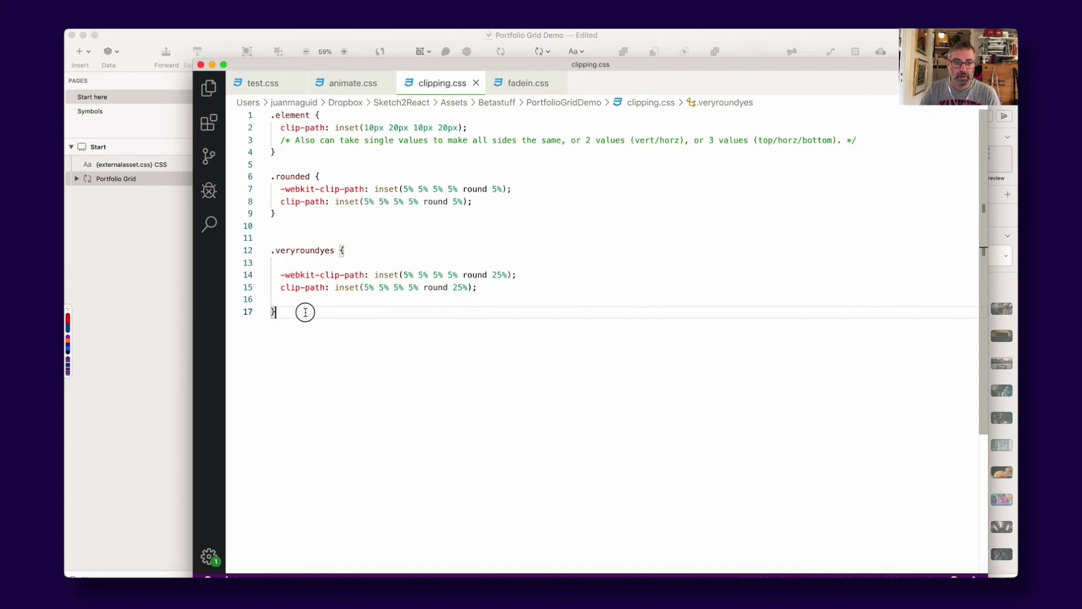
drag(304, 312, 264, 255)
key(super+c)
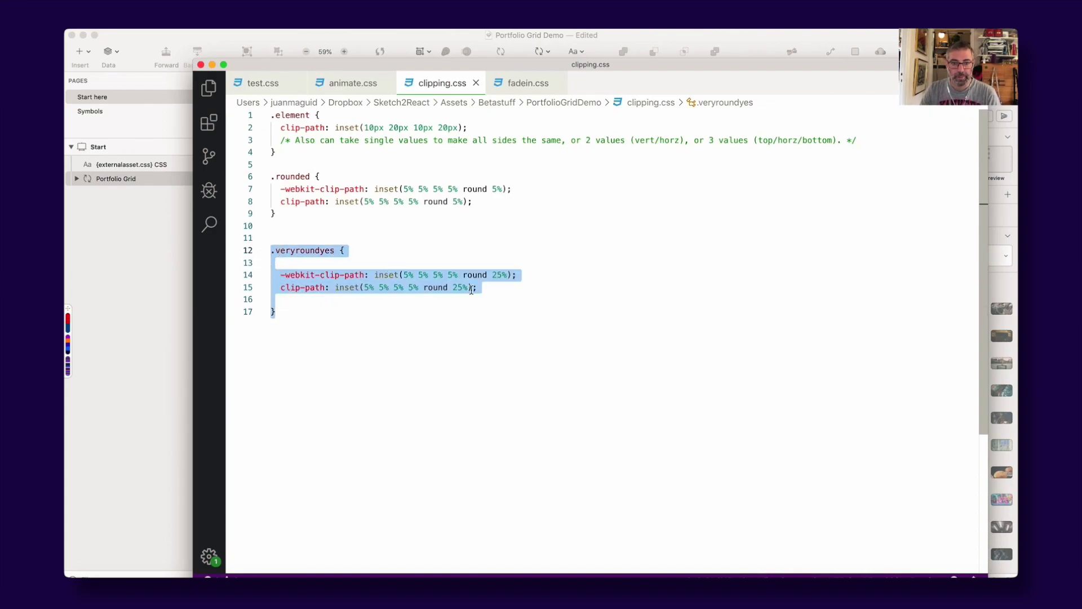
key(super+Tab)
scroll(666, 464, down, 2)
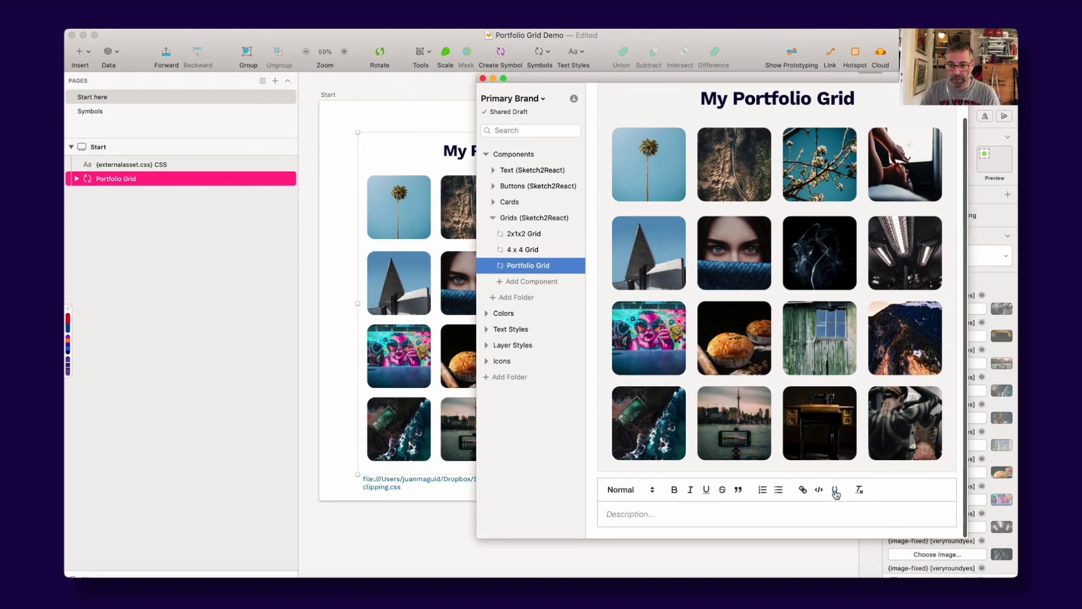
- Paste the .veryroundyes clip-path CSS into the Portfolio Grid description as a {} code block
click(835, 490)
key(super+v)
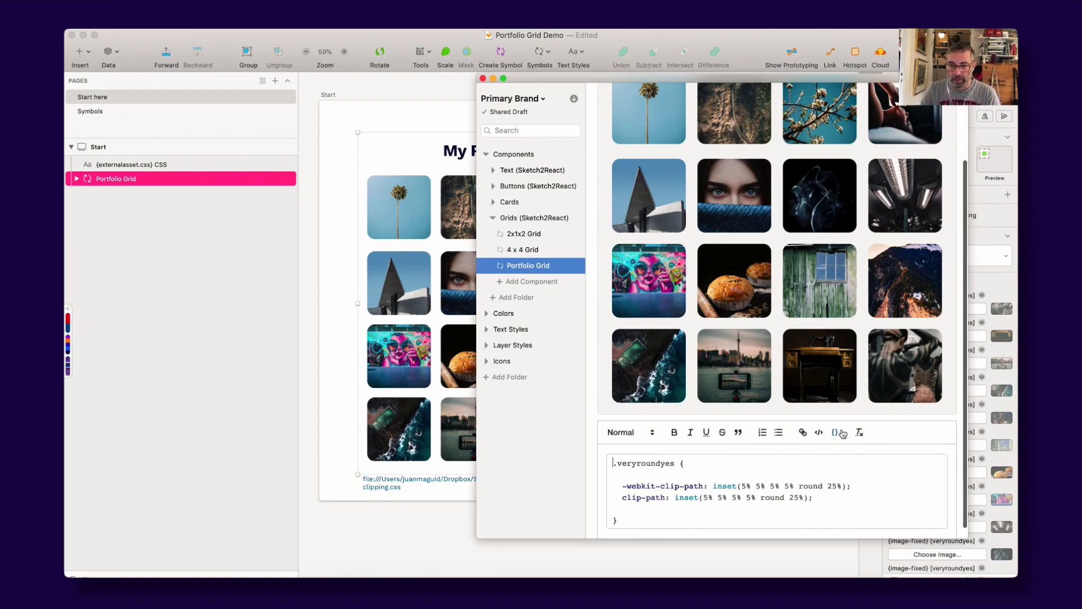
click(731, 417)
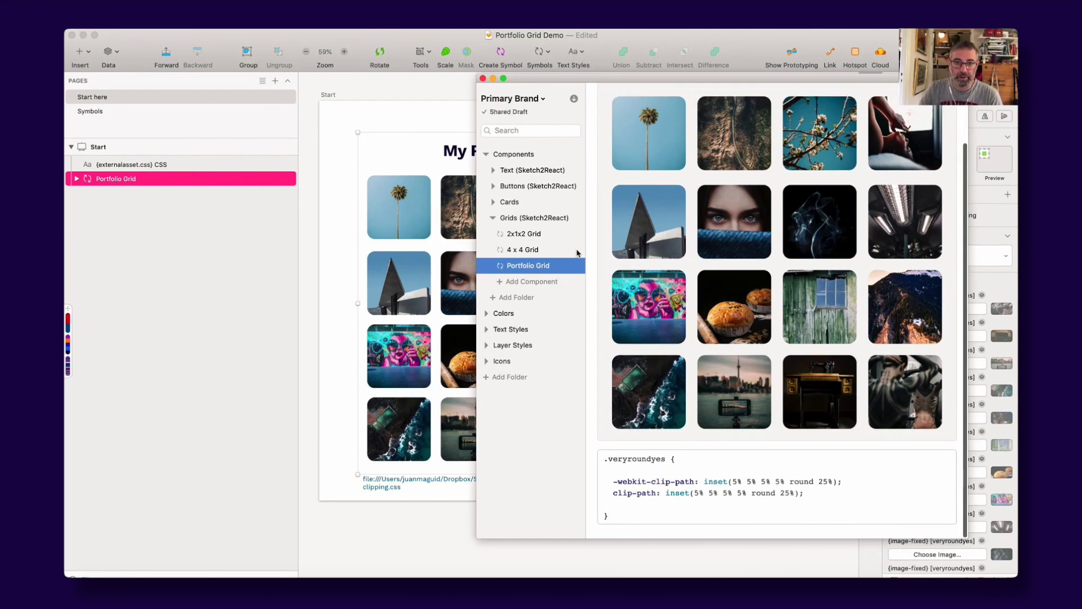
drag(567, 85, 542, 80)
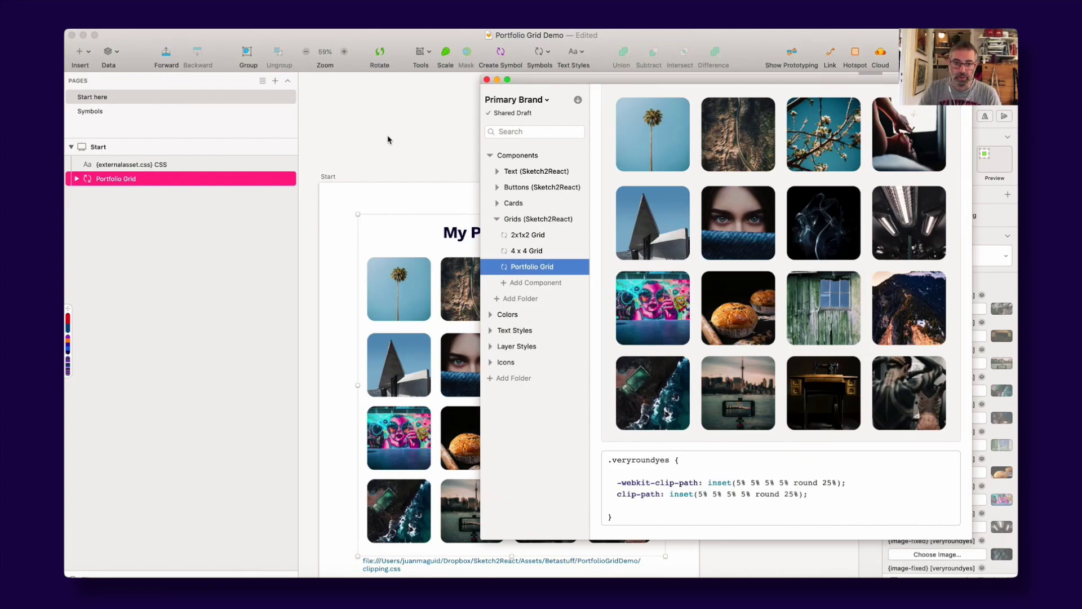
- Save the Portfolio Grid Demo document and close the DSM library window
click(272, 97)
key(super+s)
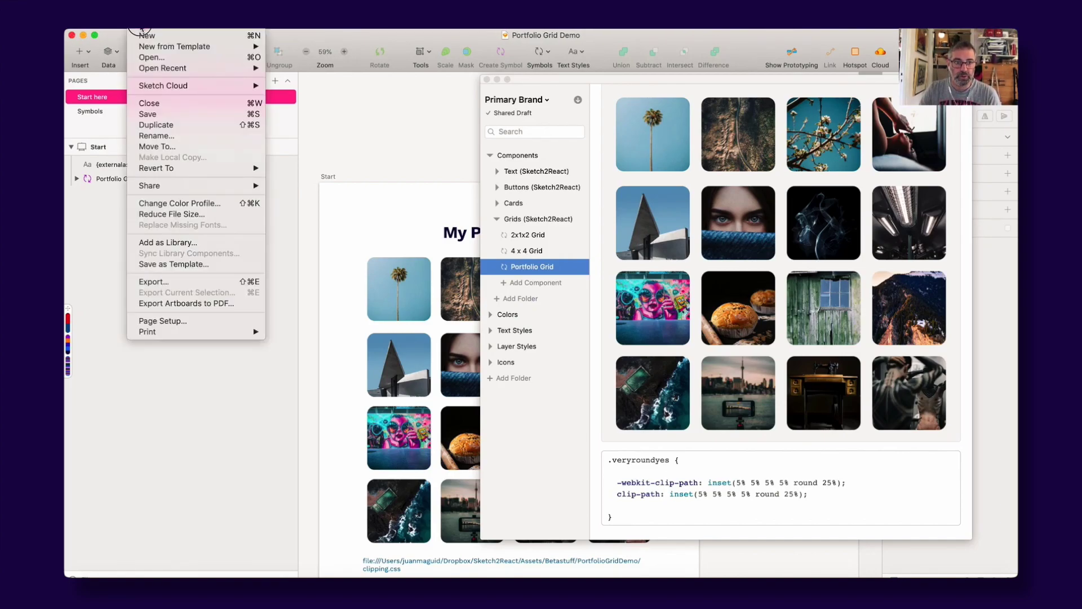
click(487, 80)
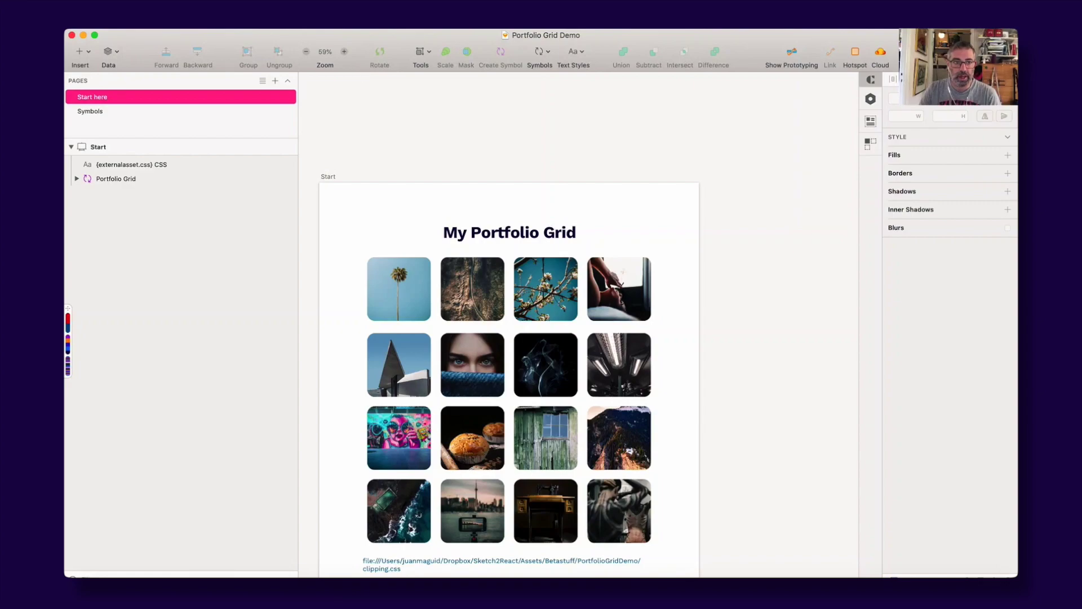
click(138, 23)
click(506, 135)
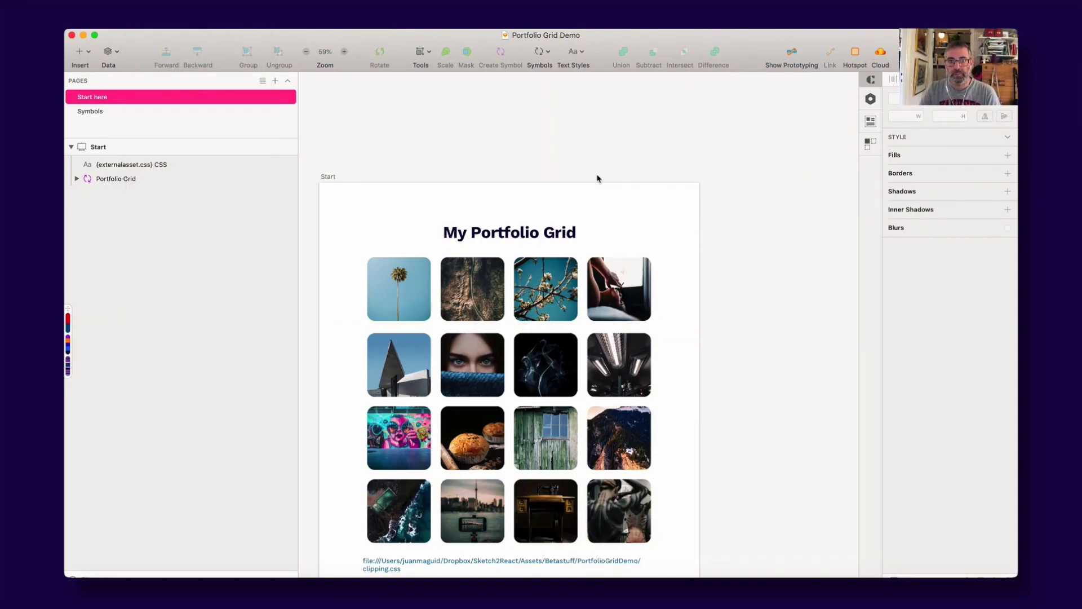
- Create a new document and drag the Portfolio Grid symbol from DSM onto its canvas
key(super+n)
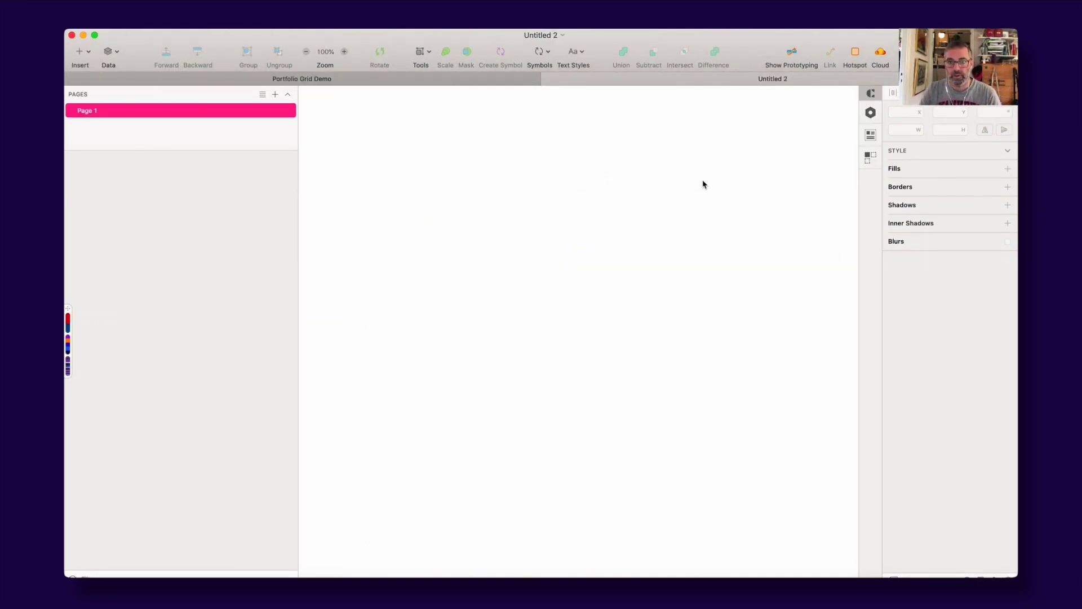
click(871, 113)
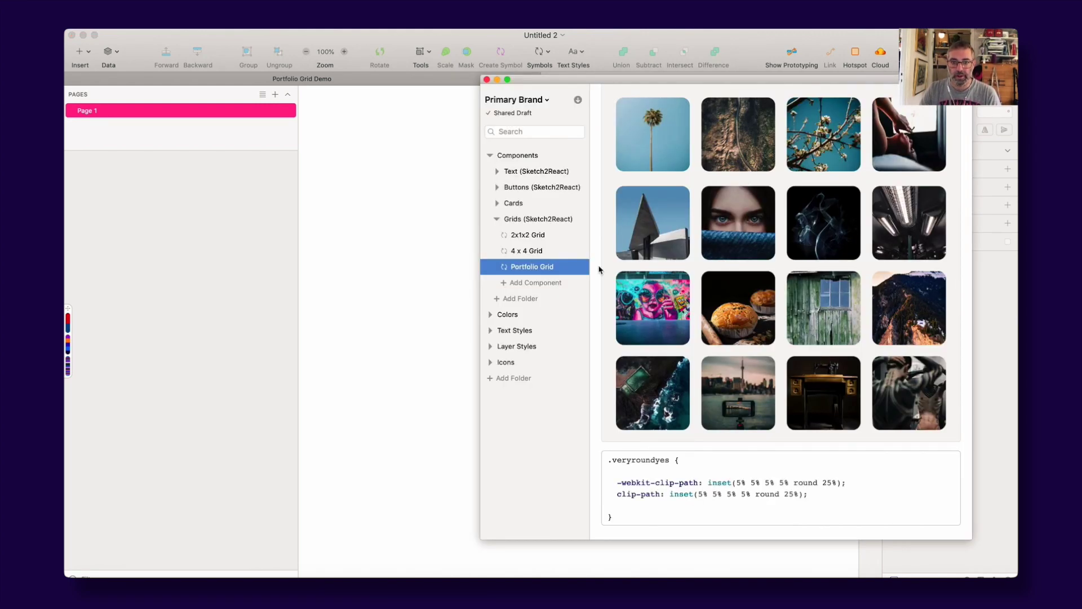
drag(623, 257, 428, 249)
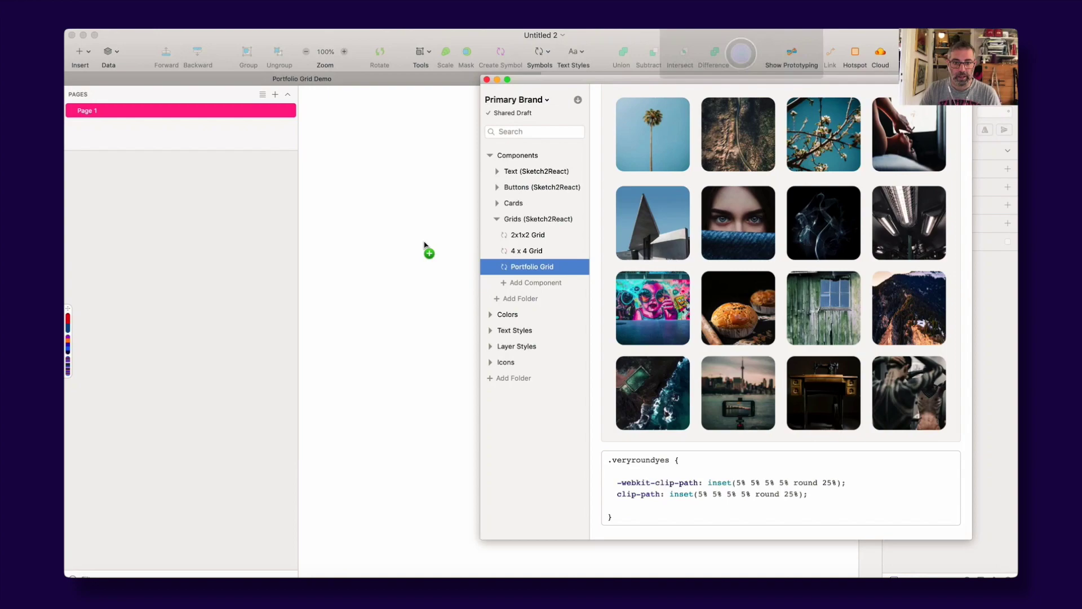
click(487, 79)
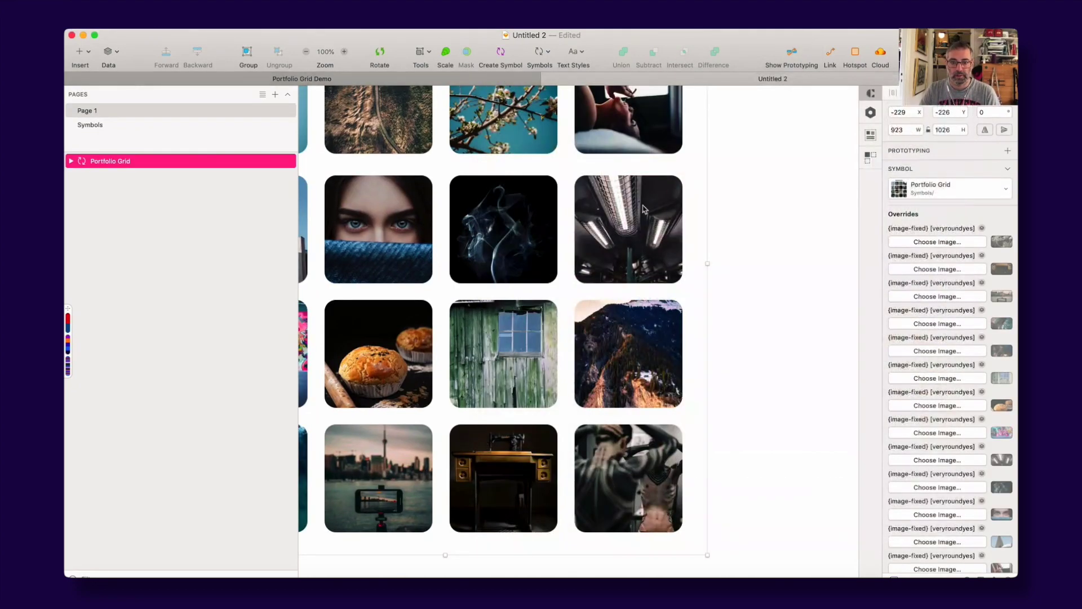
scroll(709, 244, down, 5)
drag(627, 255, 629, 284)
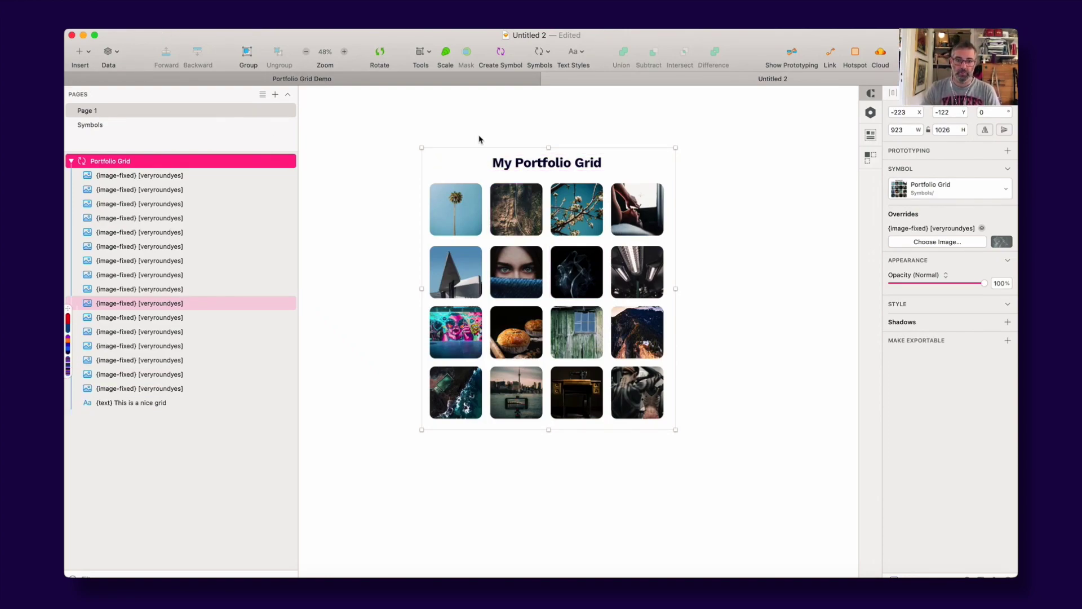
- Rename Page 1 to 'Start'
double_click(102, 112)
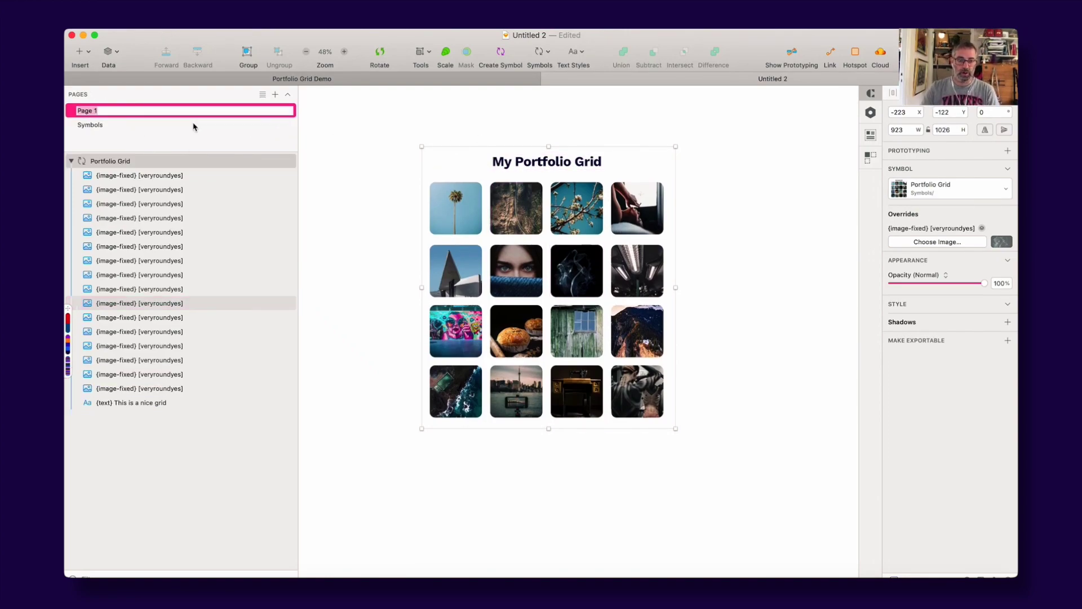
text(Start)
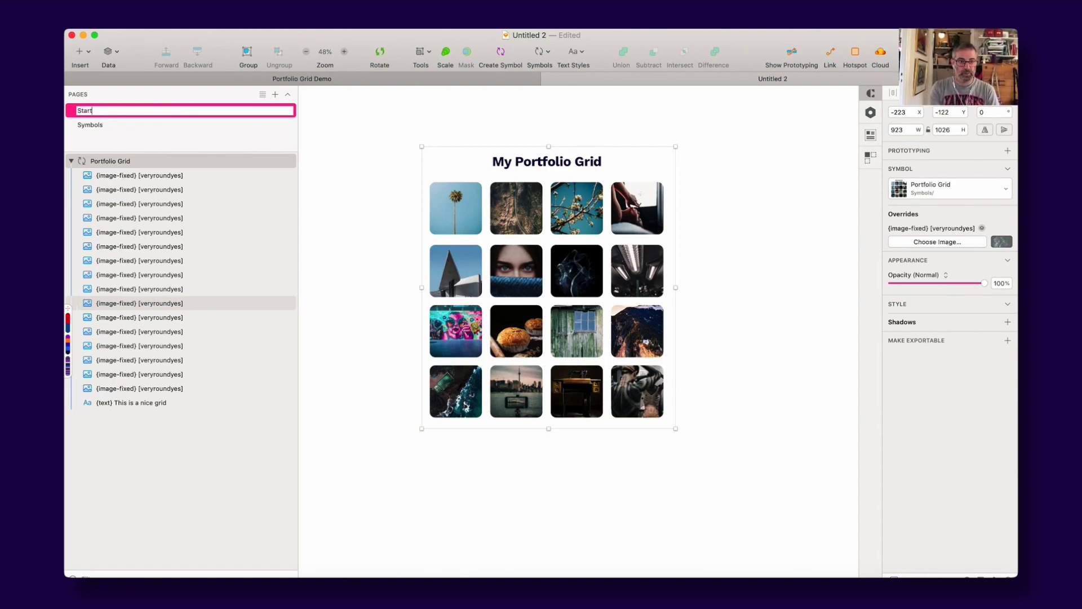
key(Return)
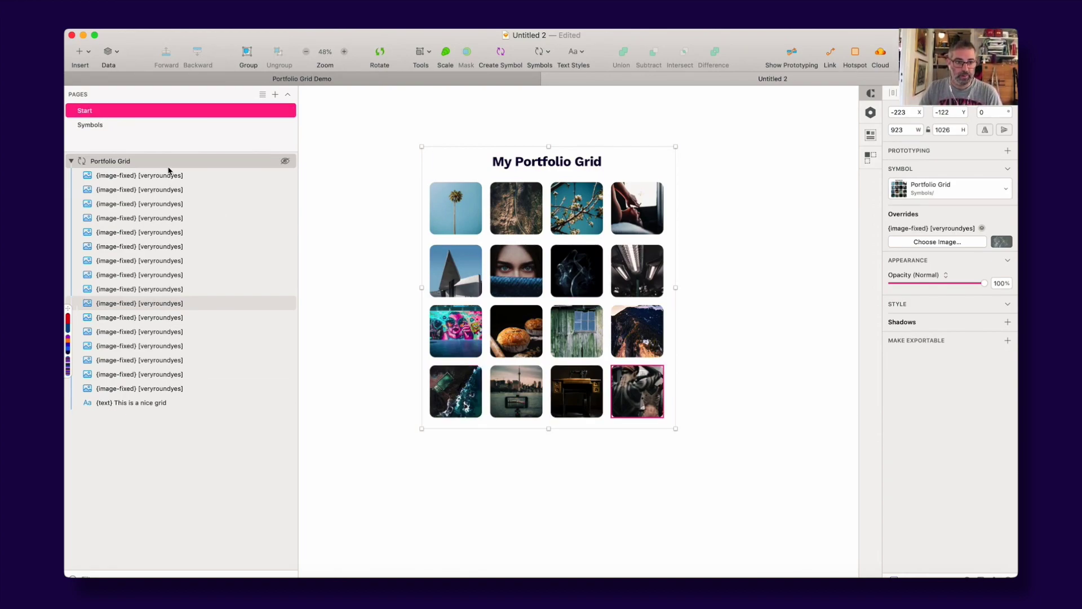
- Wrap the grid in a 1140×1200 S2R Desktop Template artboard and shift the grid inside it
click(412, 198)
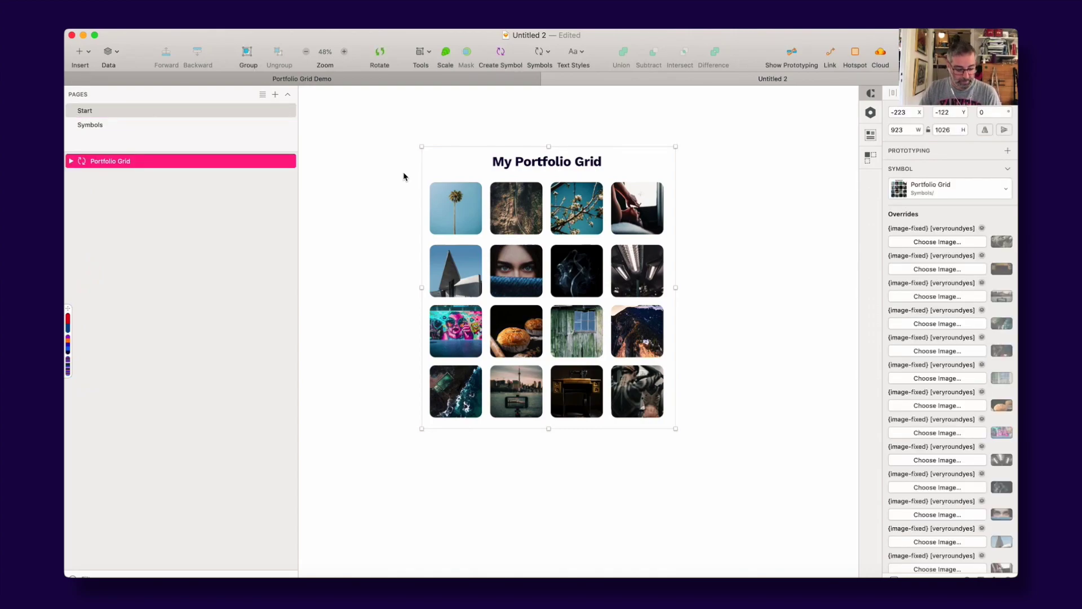
key(a)
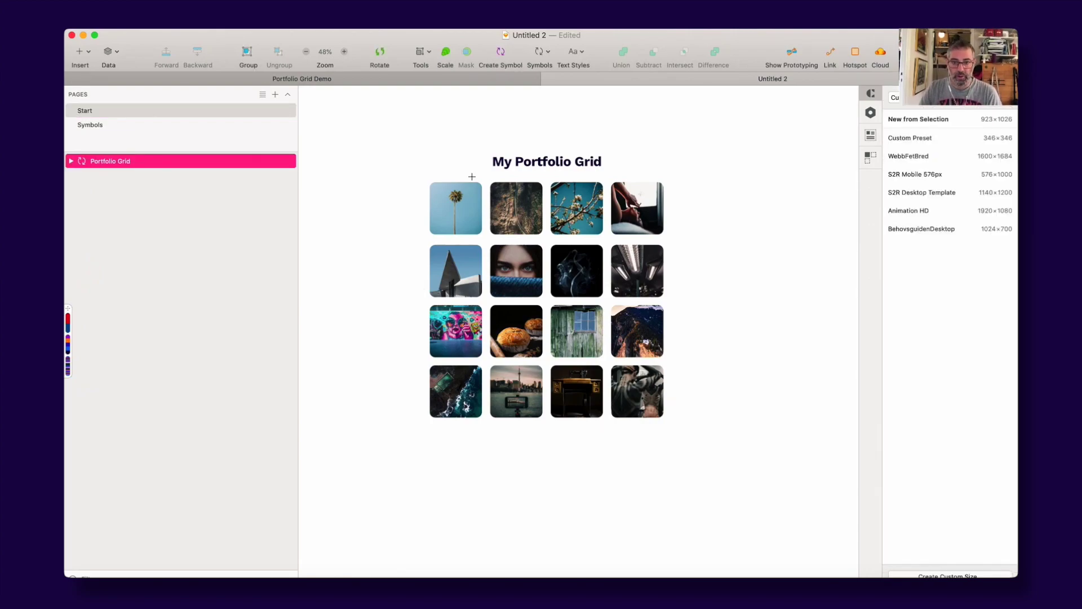
click(918, 193)
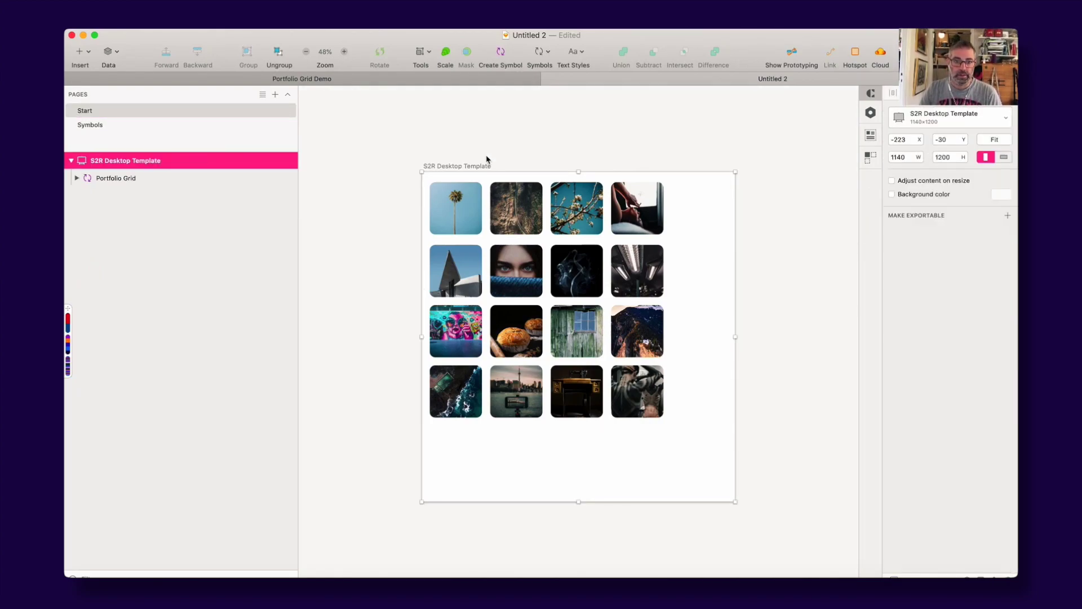
click(530, 168)
click(569, 239)
drag(568, 239, 594, 288)
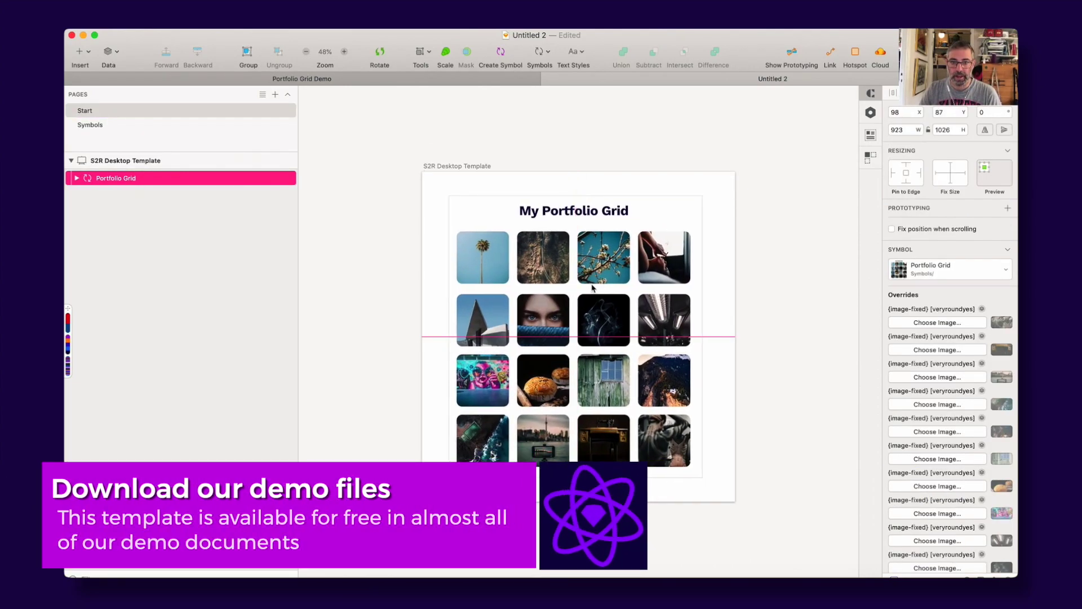
- Name the artboard 'Start here' and show the Portfolio Grid's DSM entry with its CSS
click(145, 161)
double_click(145, 161)
text(Star)
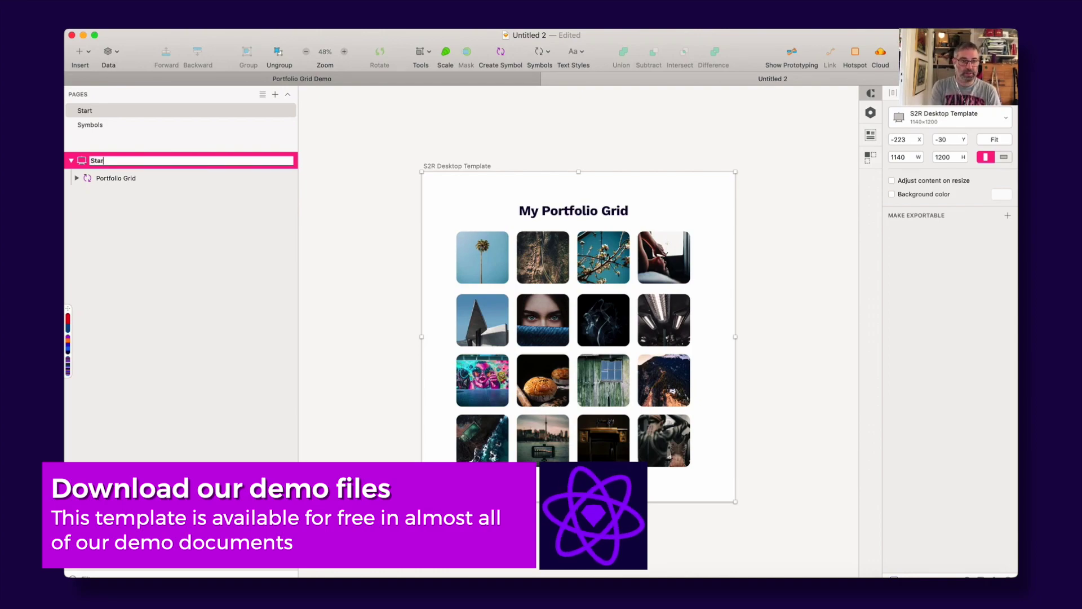
text(t here)
key(Return)
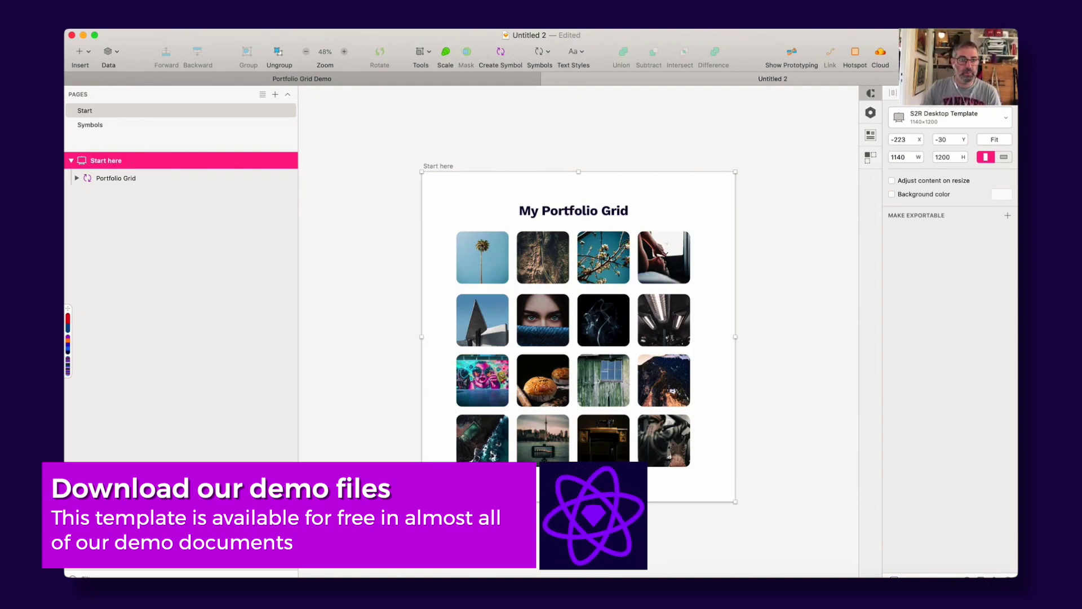
click(519, 240)
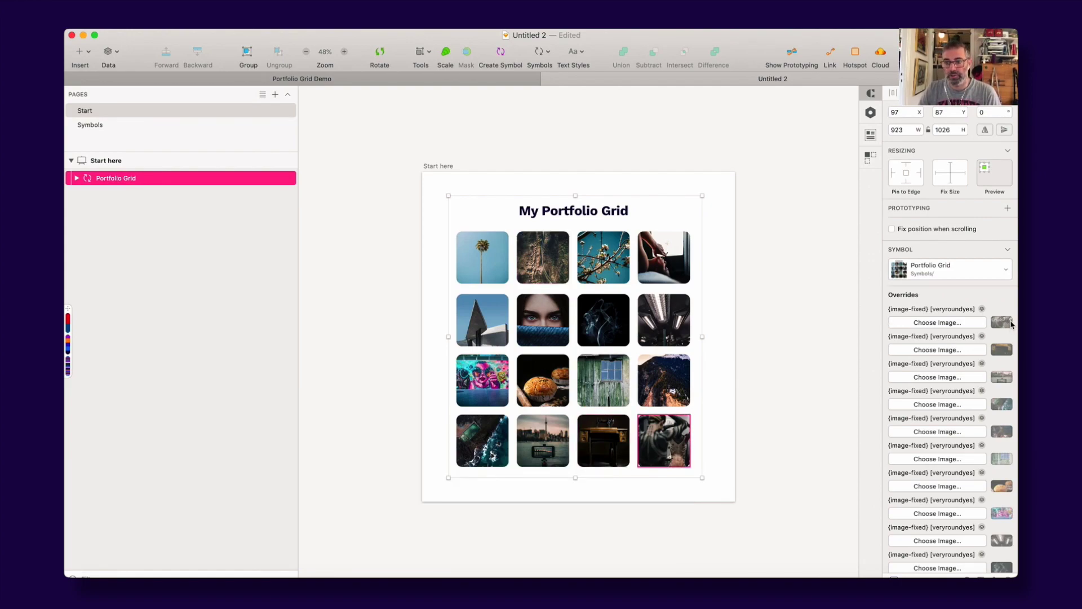
click(870, 112)
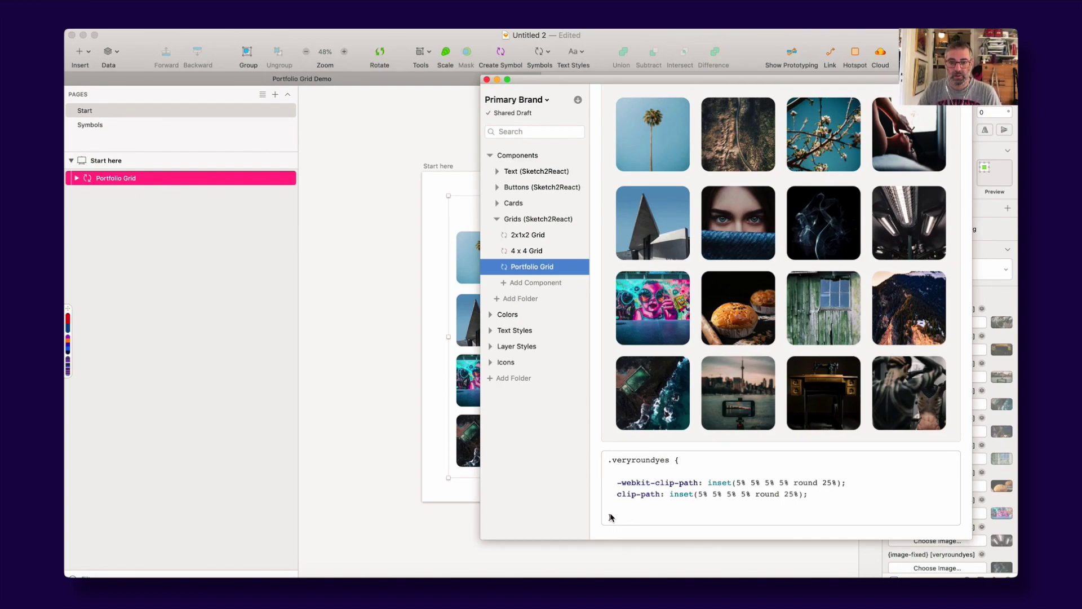
- Close DSM, inspect the {externalasset.css} layer in Portfolio Grid Demo, then reselect the grid in Untitled 2
click(339, 155)
click(406, 80)
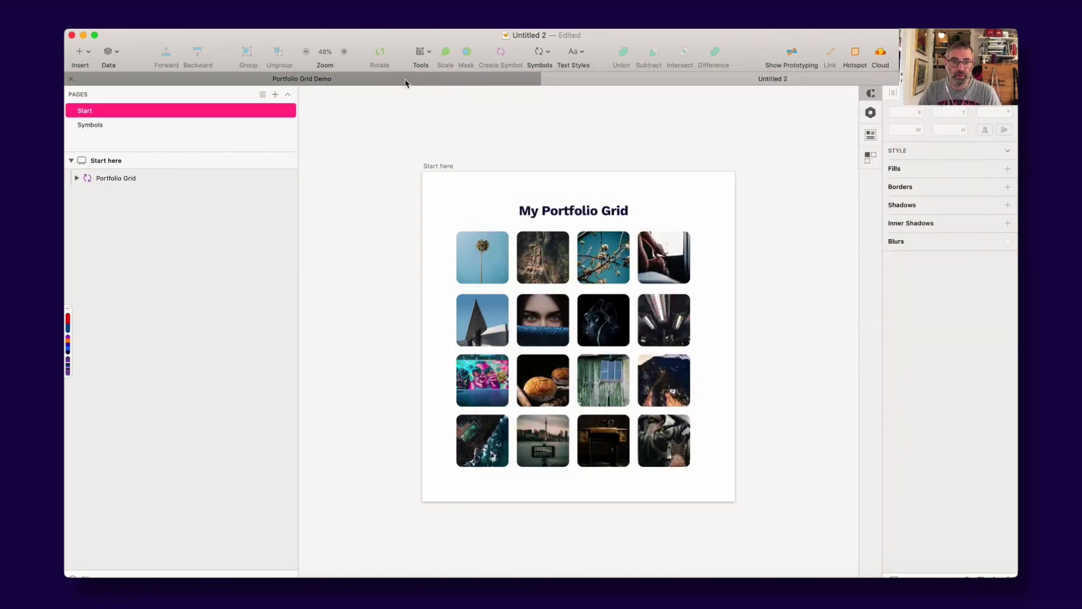
click(141, 177)
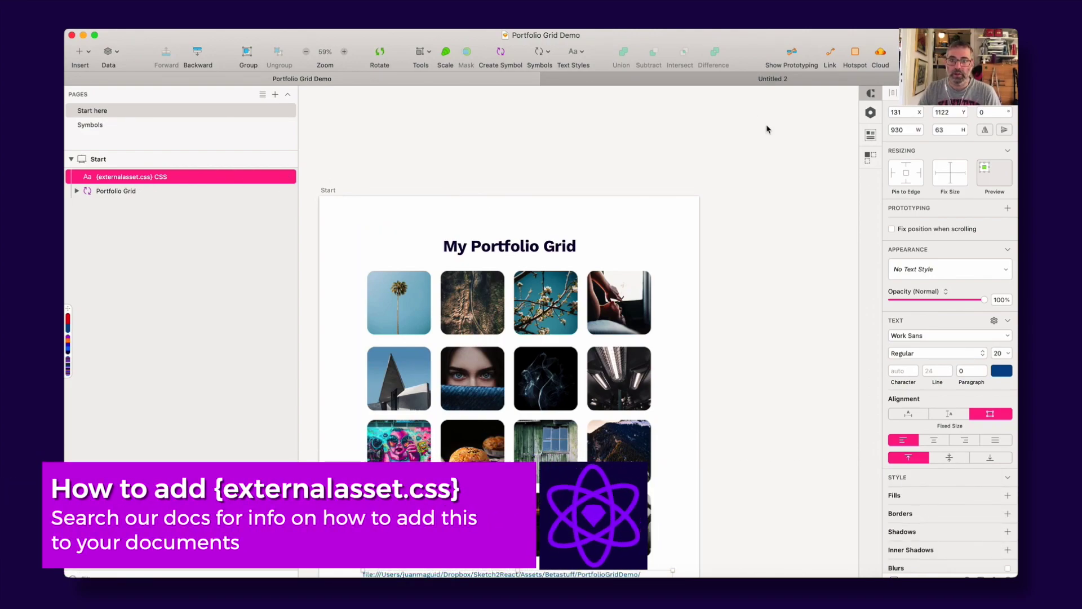
click(719, 81)
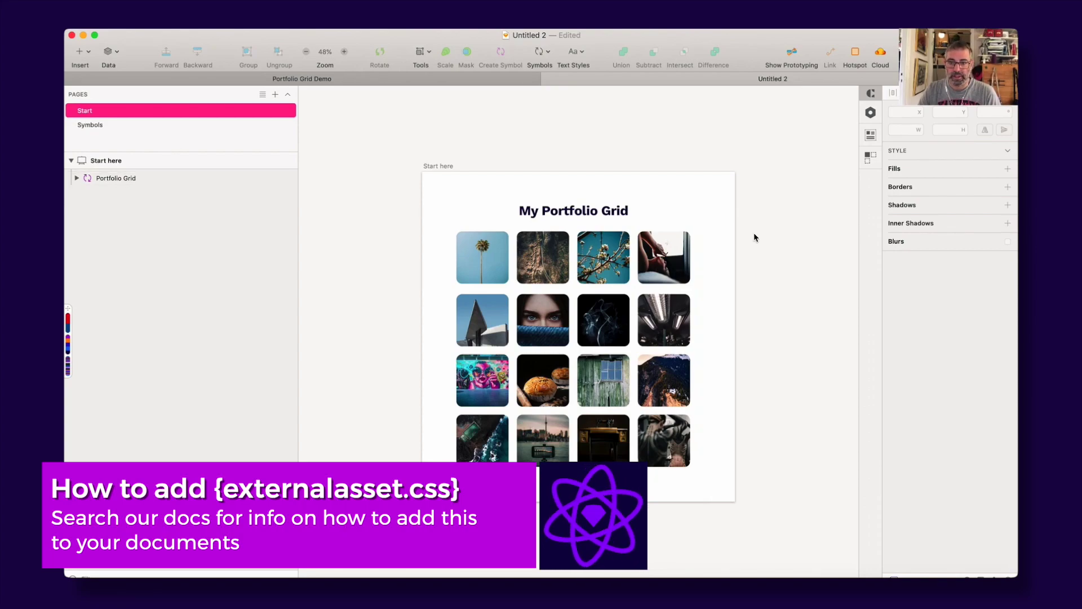
key(super+a)
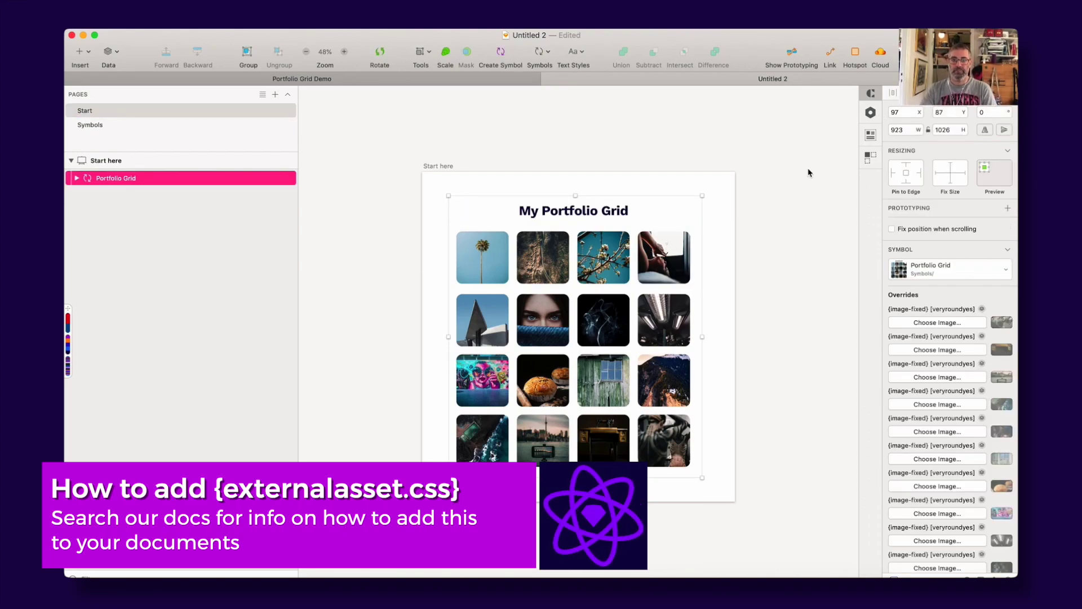
click(872, 114)
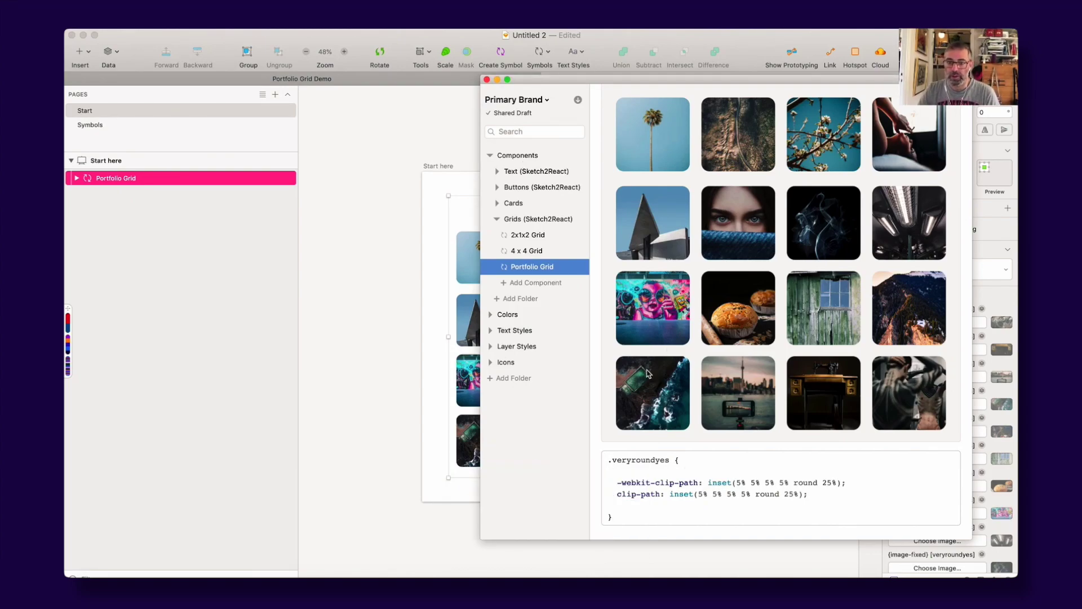
scroll(694, 311, up, 3)
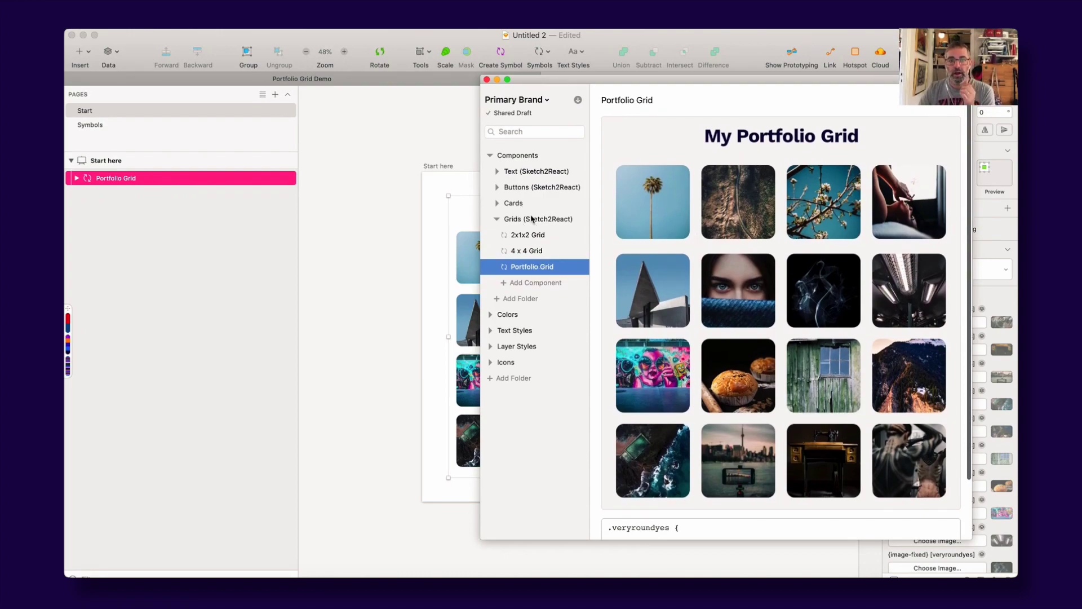
click(534, 219)
click(517, 204)
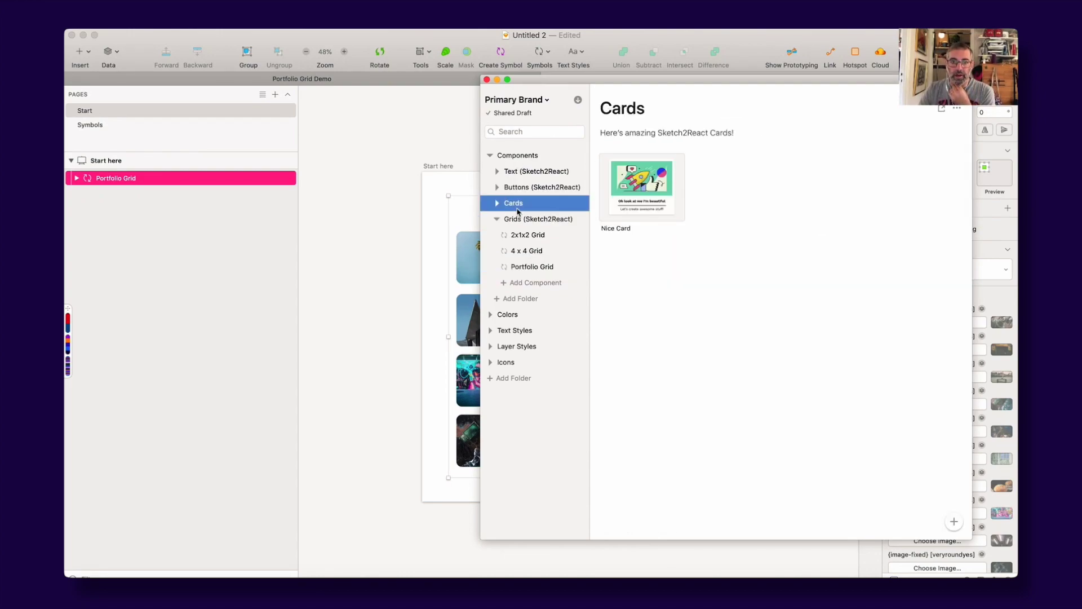
click(534, 189)
click(532, 203)
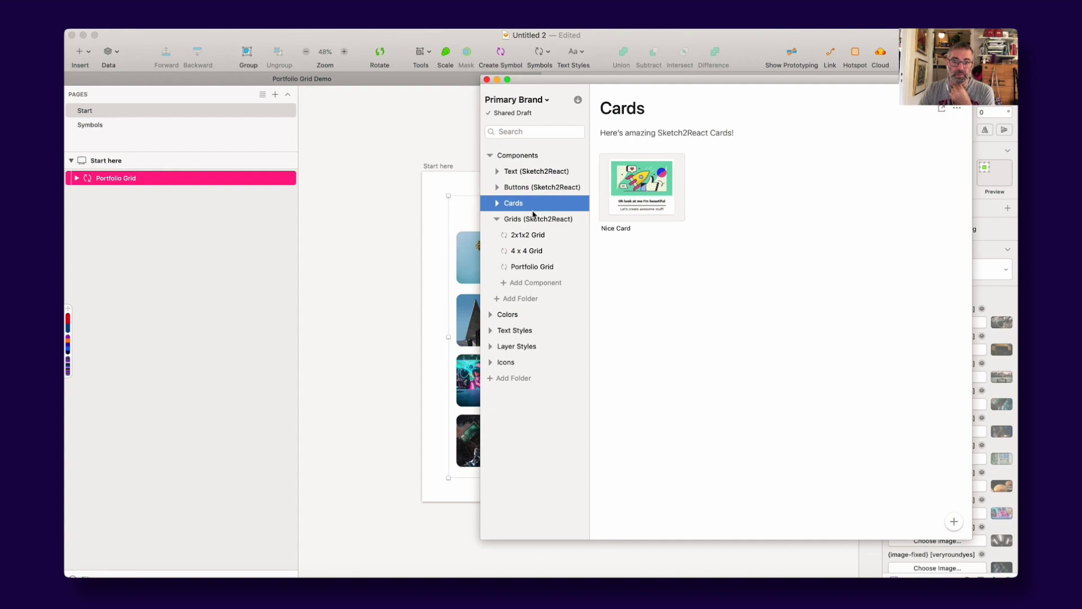
click(535, 220)
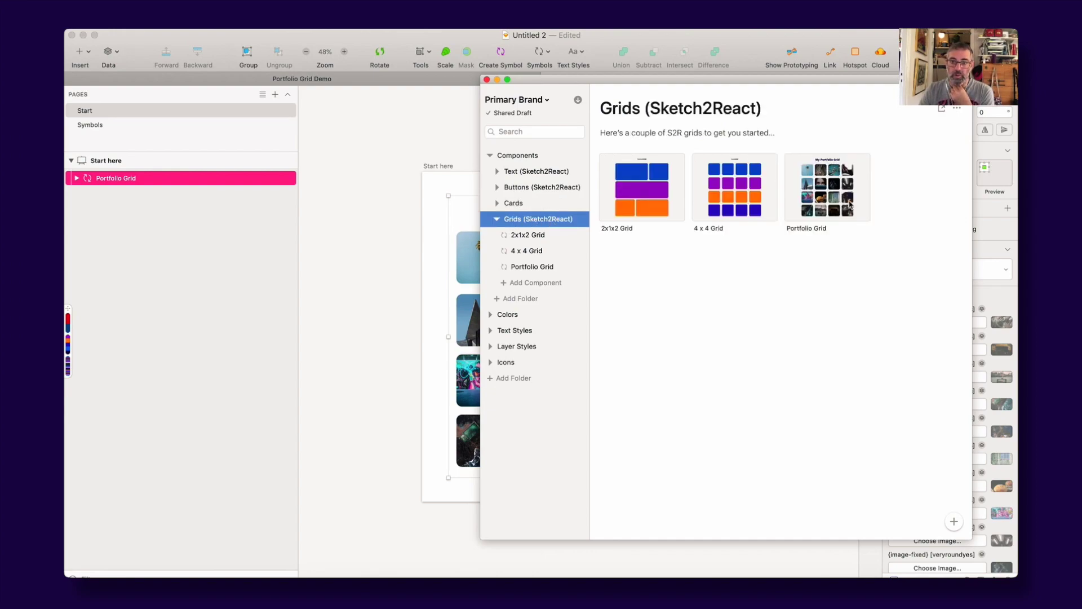
drag(712, 80, 731, 92)
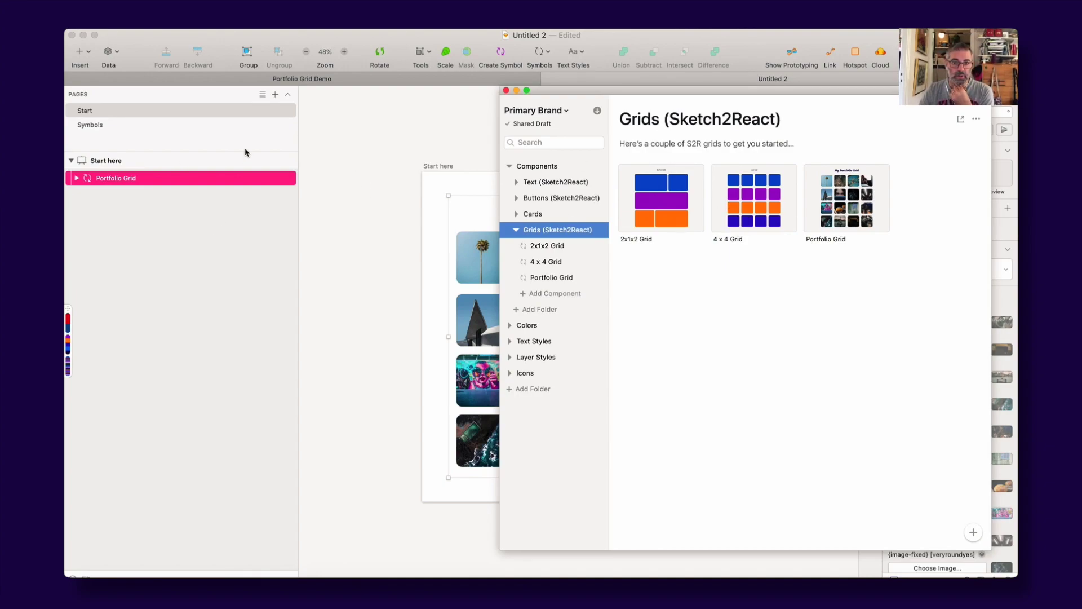
click(575, 169)
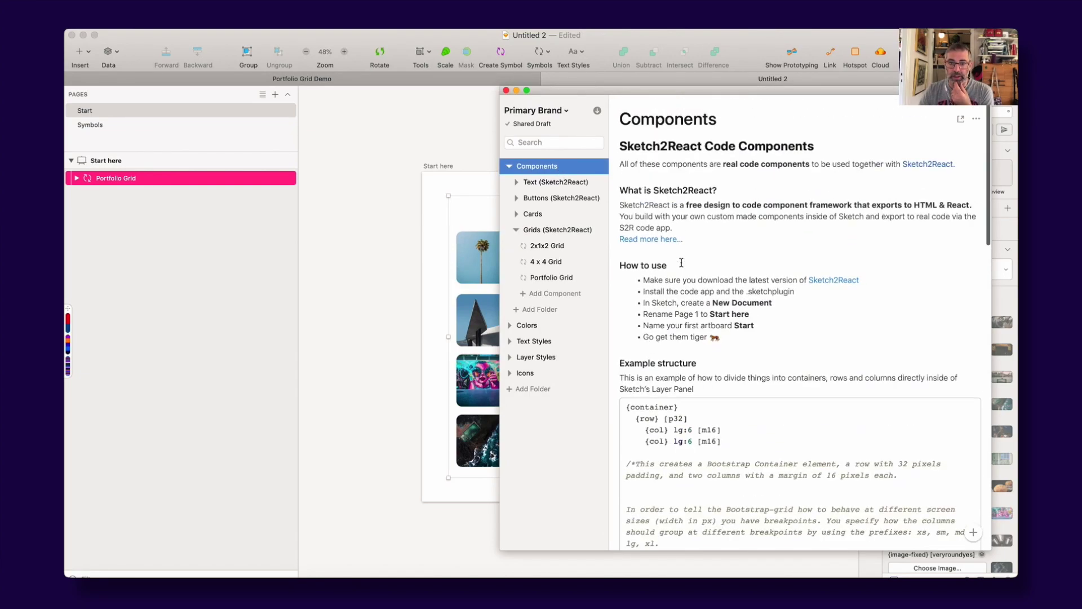
scroll(720, 282, down, 5)
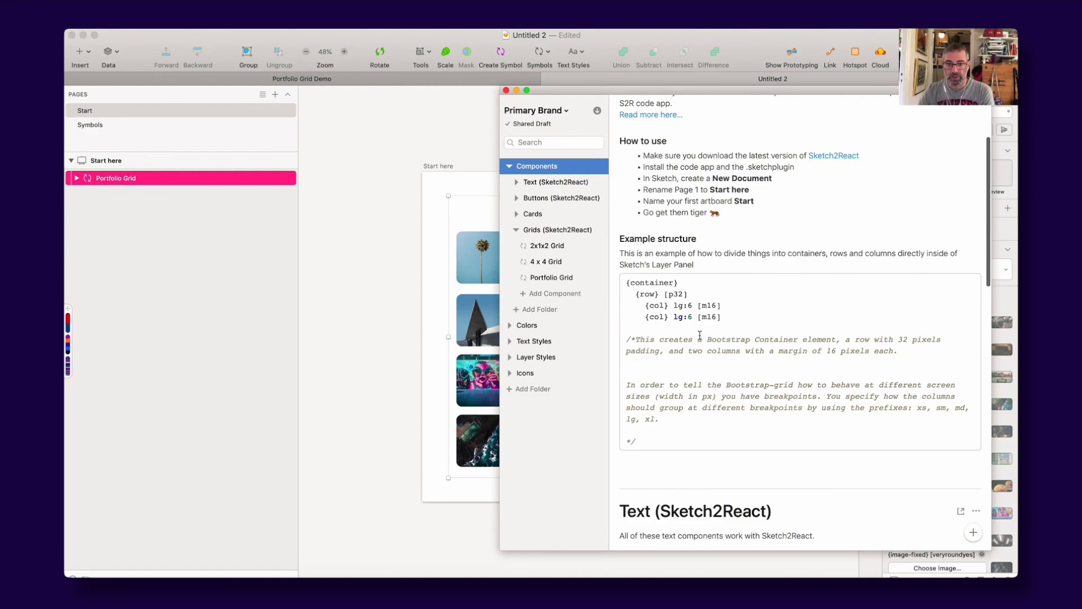
- On the DSM Portfolio Grid page, add the description 'This is the CSS code that I'm using for clipping' above the CSS code
click(569, 279)
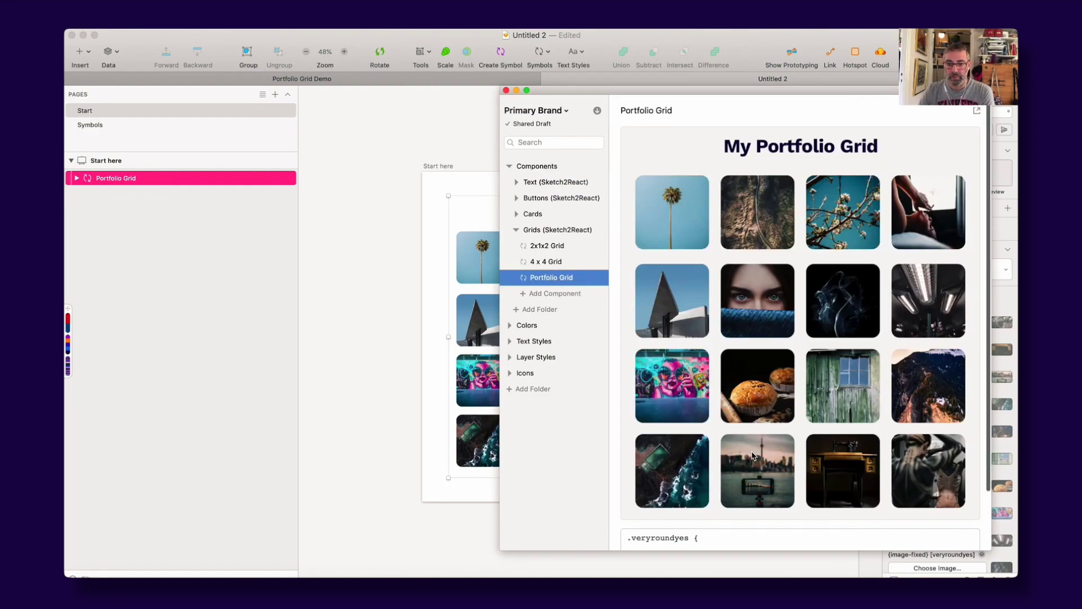
scroll(750, 451, down, 3)
click(627, 472)
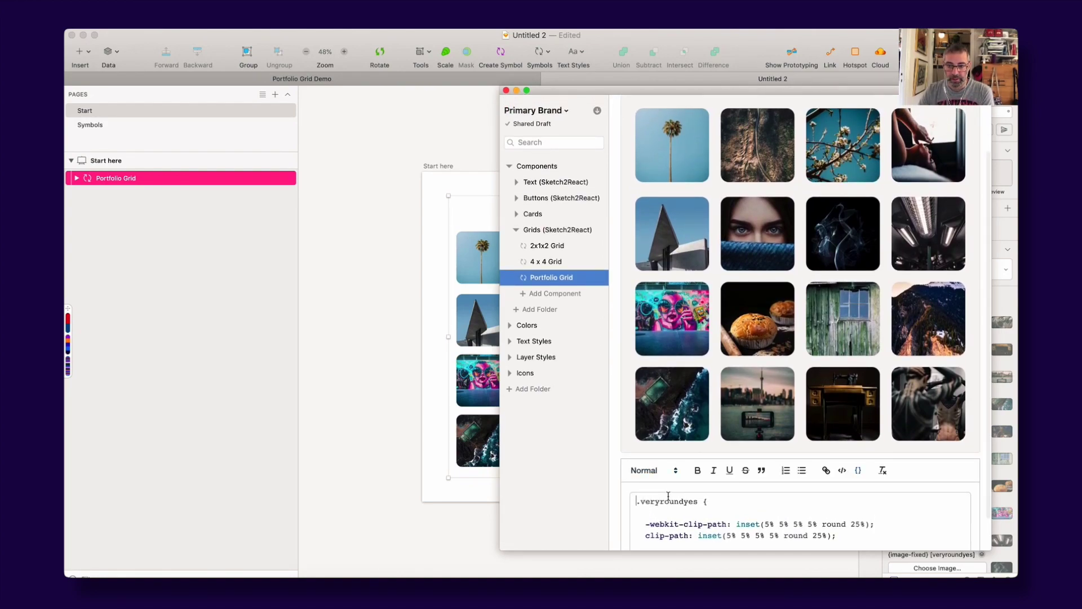
key(Return)
key(Return)
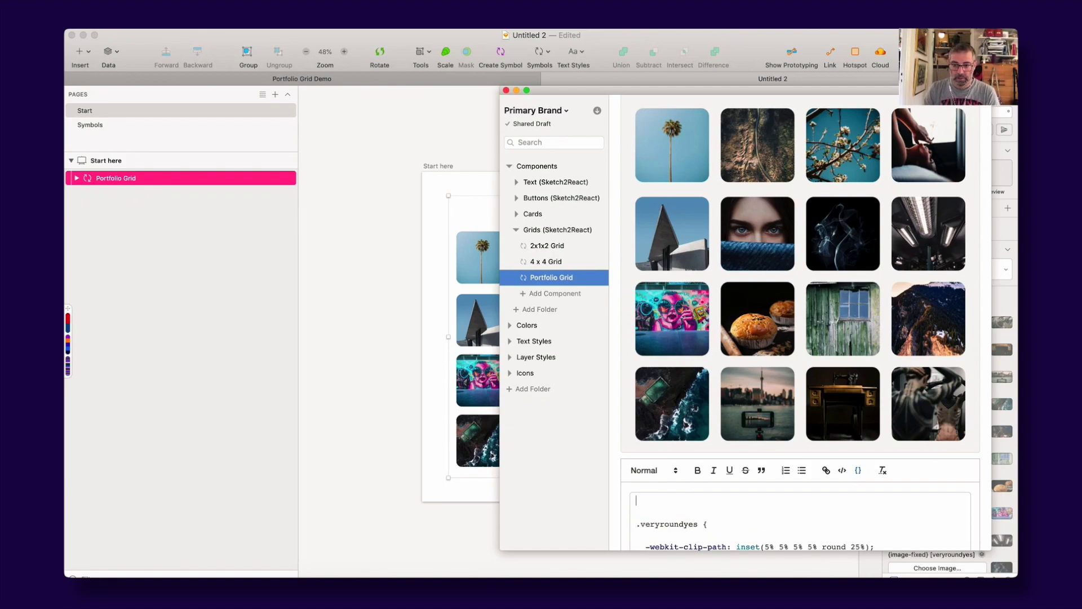
click(858, 471)
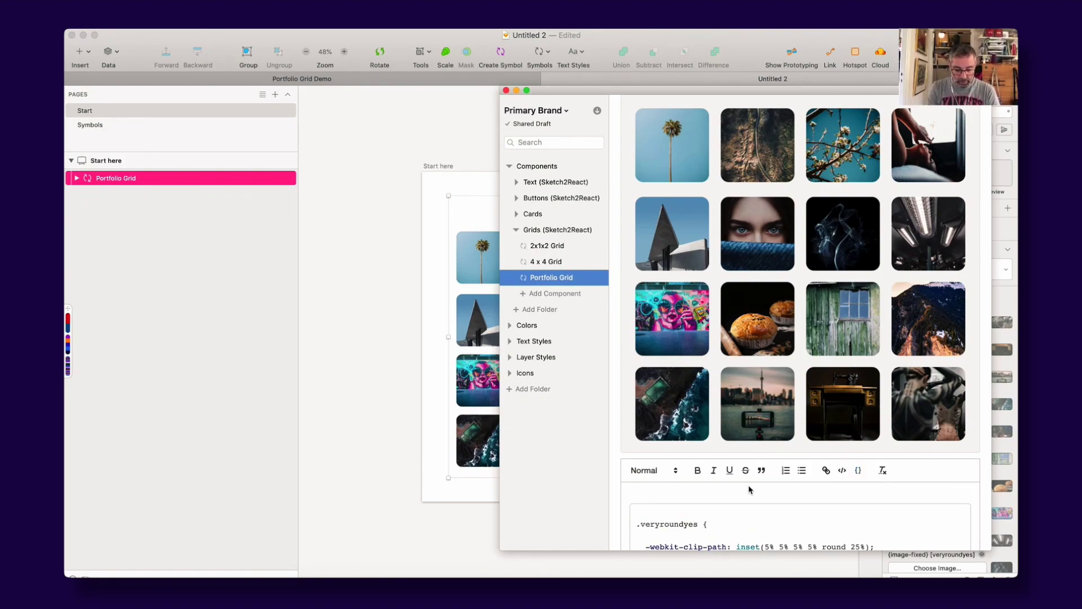
text(This is the CSS c)
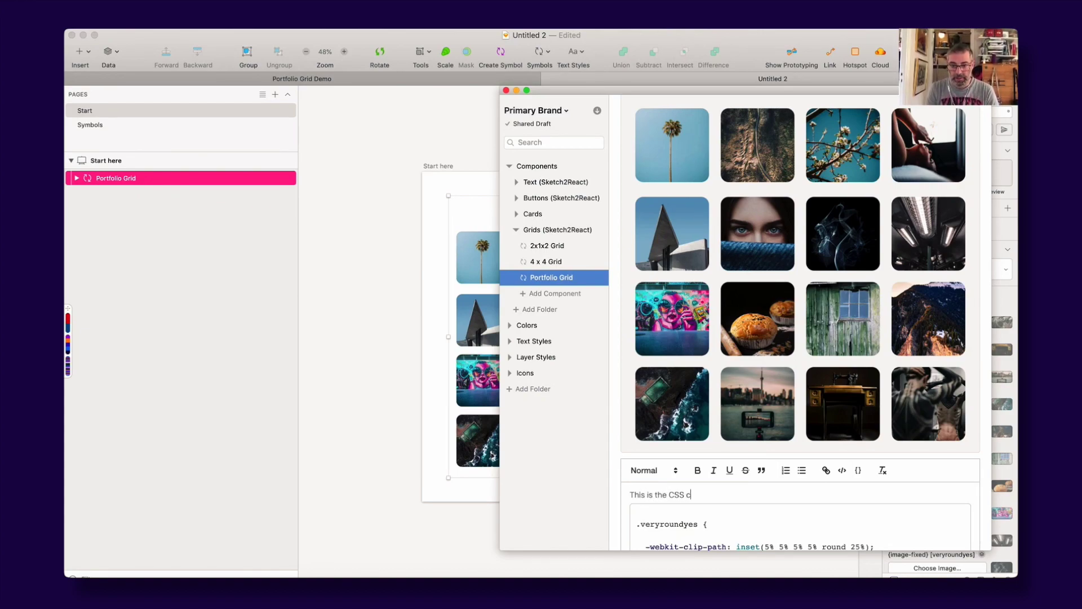
text(ode )
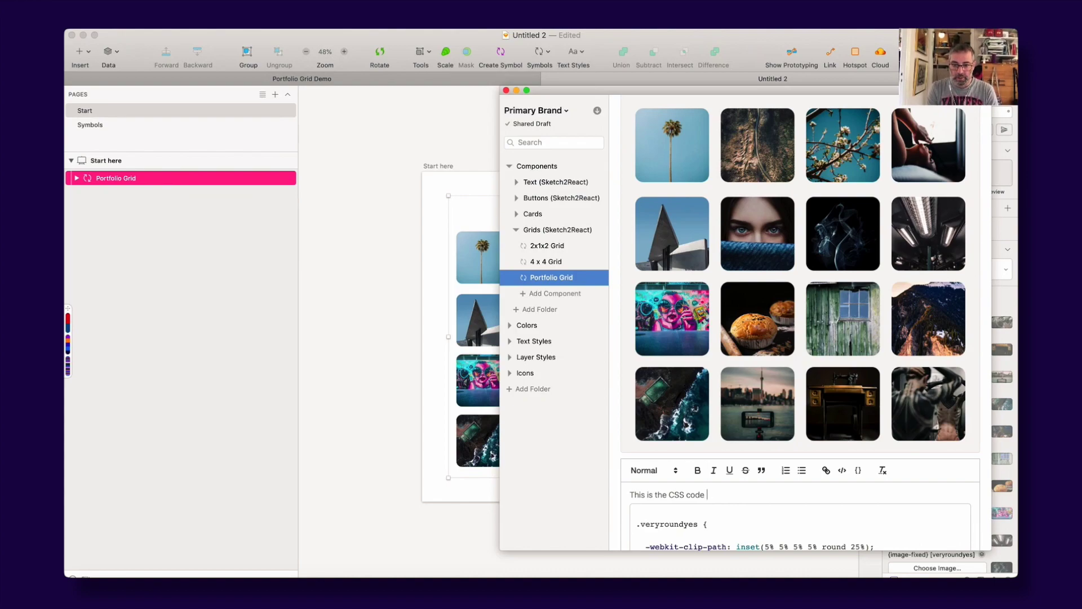
text(that I'm using for cli)
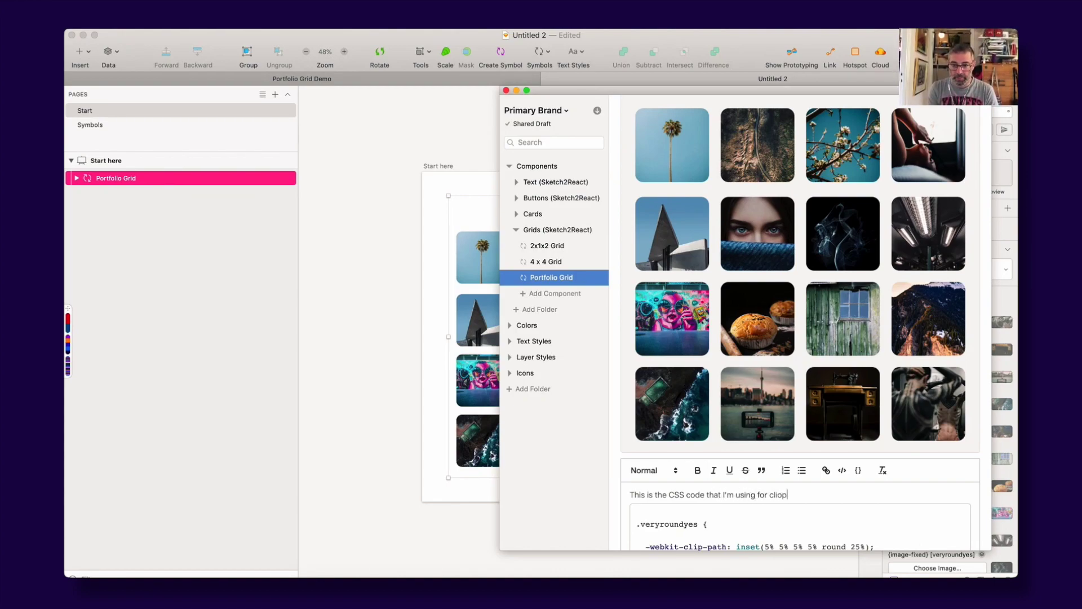
text(pping the images above.)
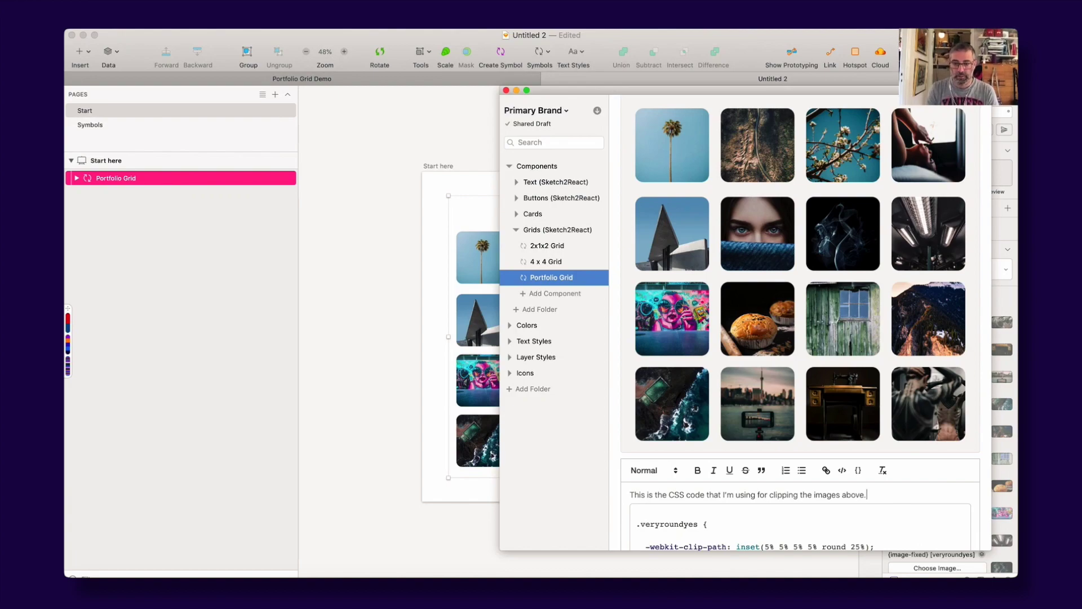
scroll(684, 479, down, 3)
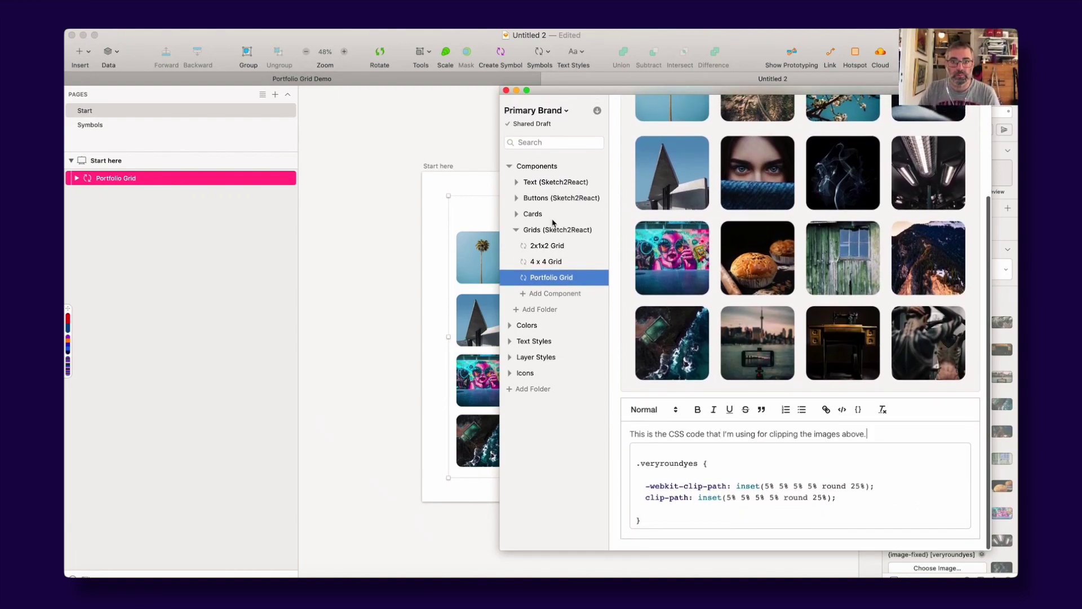
- Close the Primary Brand library window without saving the untitled document
click(563, 125)
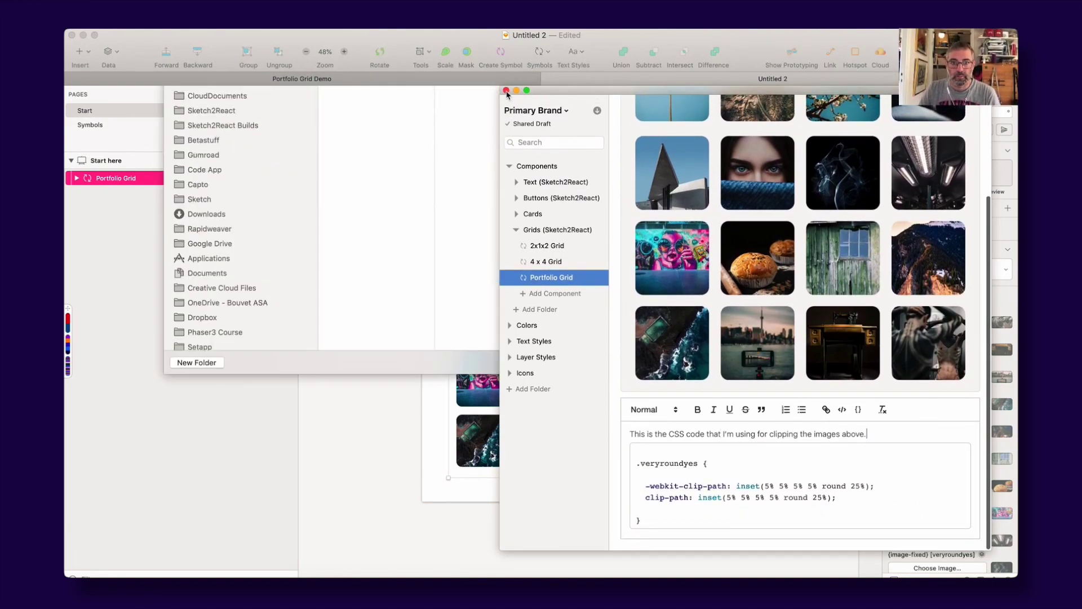
click(507, 91)
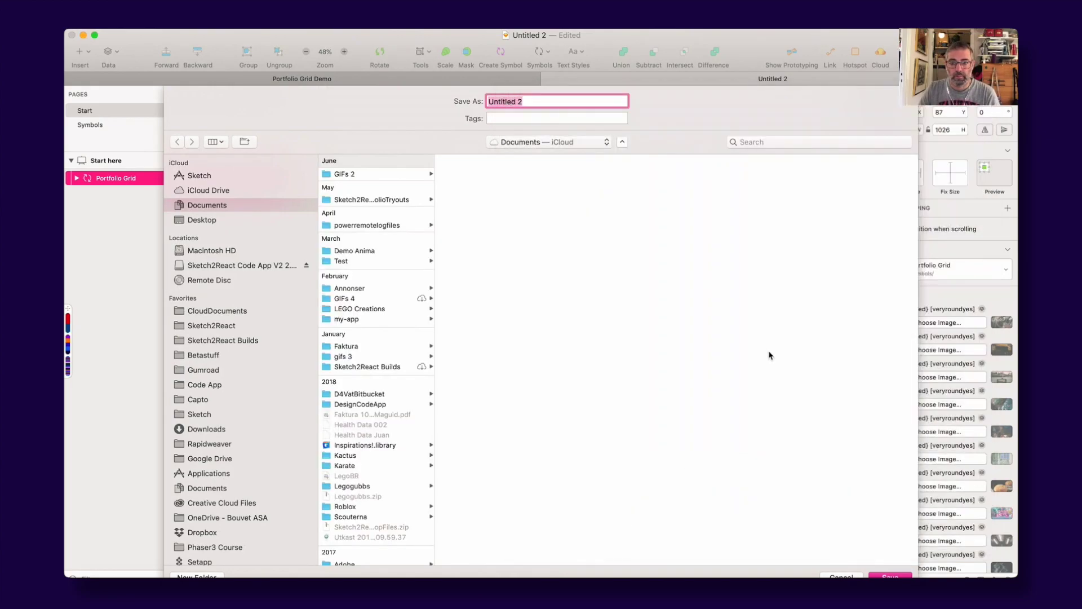
click(839, 575)
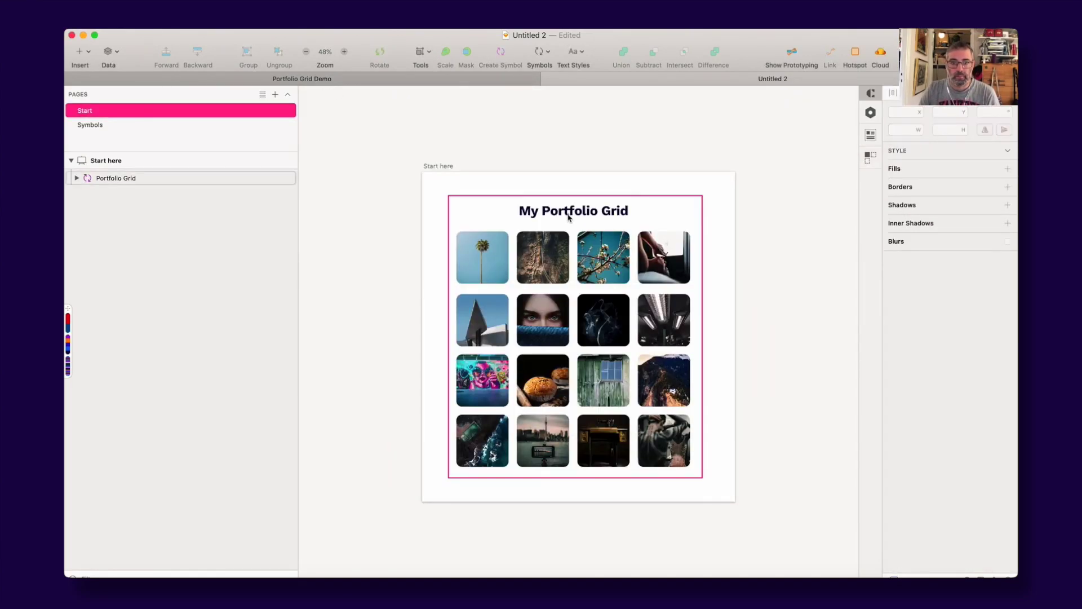
- Bring up the Portfolio Grid Demo document and select its Portfolio Grid symbol above the clipping.css layer
click(555, 274)
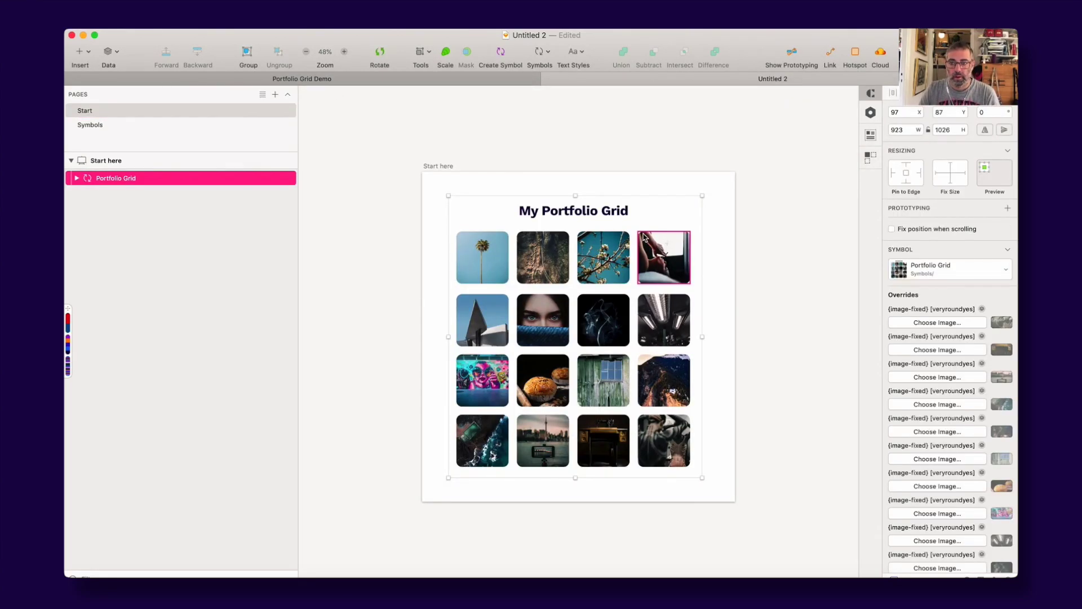
click(447, 79)
click(666, 235)
scroll(676, 282, down, 3)
scroll(677, 282, left, 3)
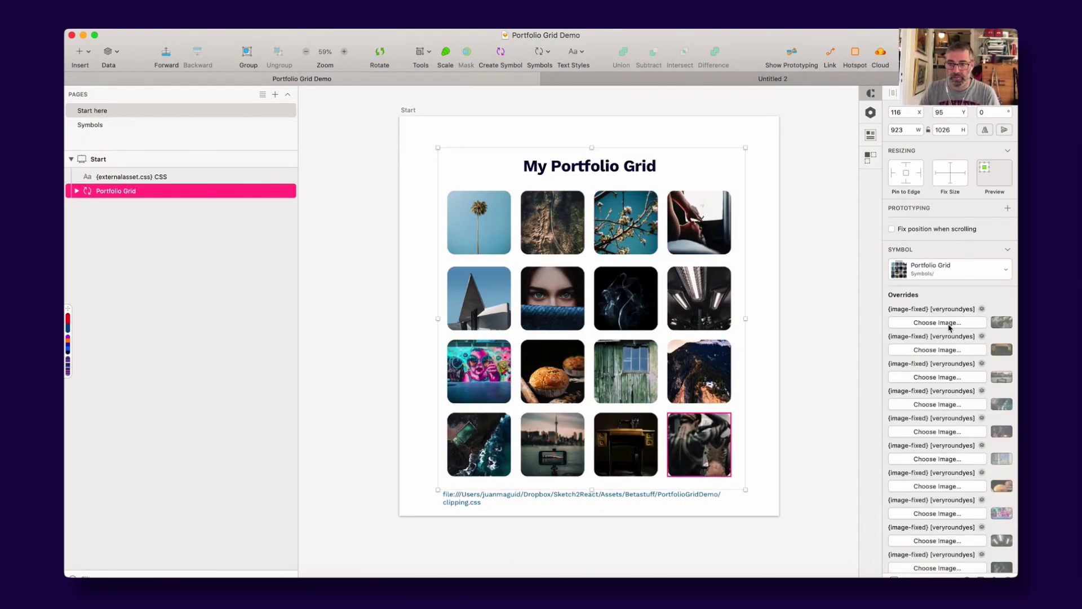
scroll(938, 432, down, 10)
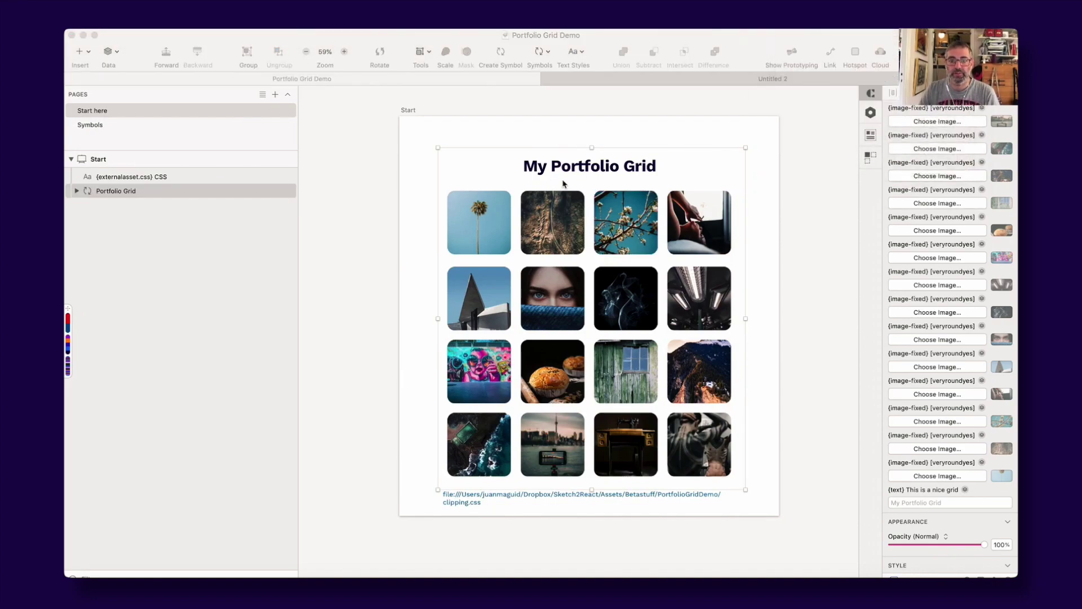
click(401, 137)
click(596, 217)
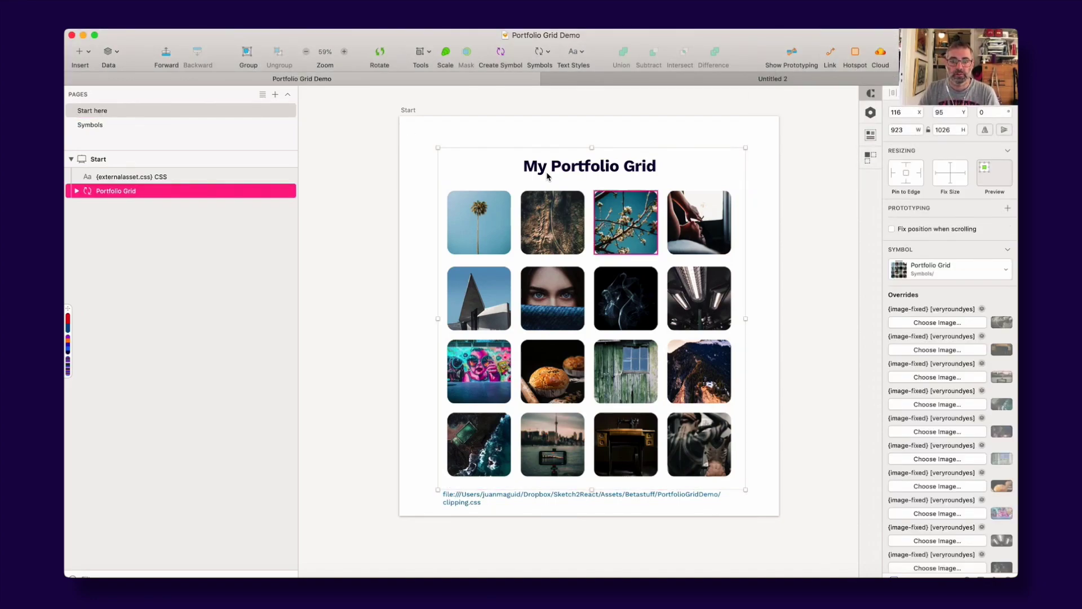